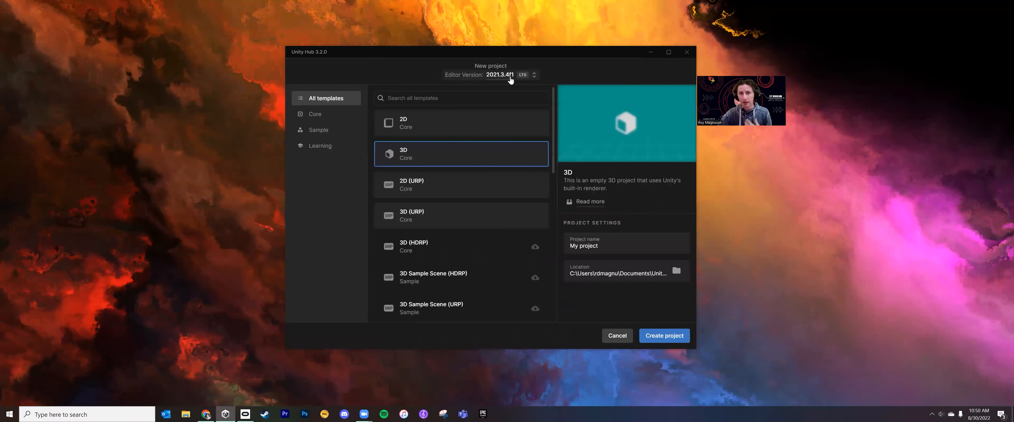
Set the new 3D project's editor version to 2022.1.3f1 and name the project 460_XR_Template
click(510, 79)
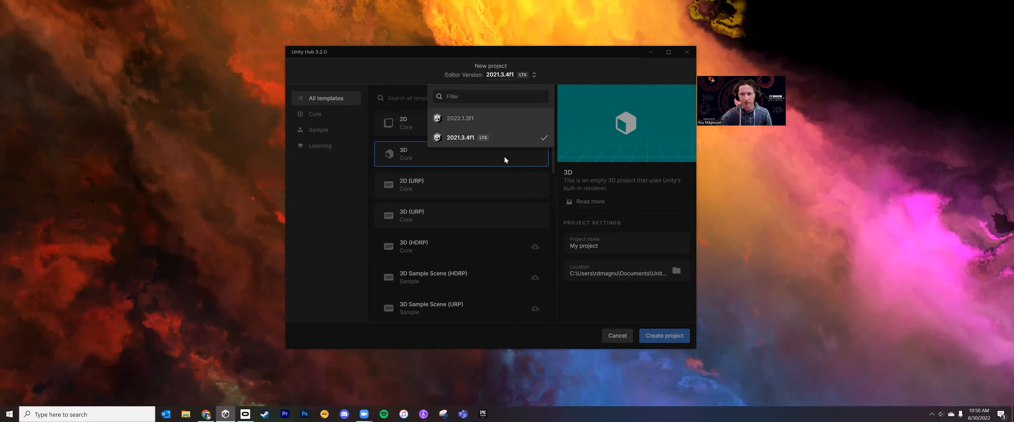
click(495, 118)
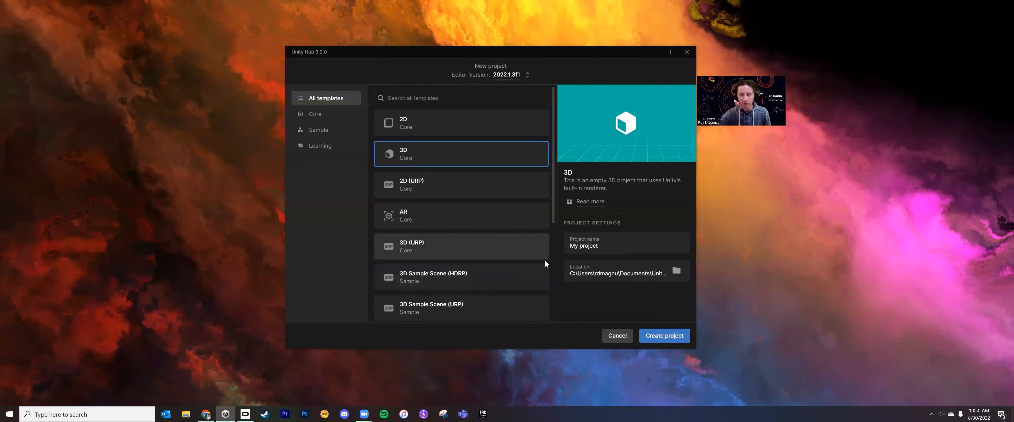
click(620, 248)
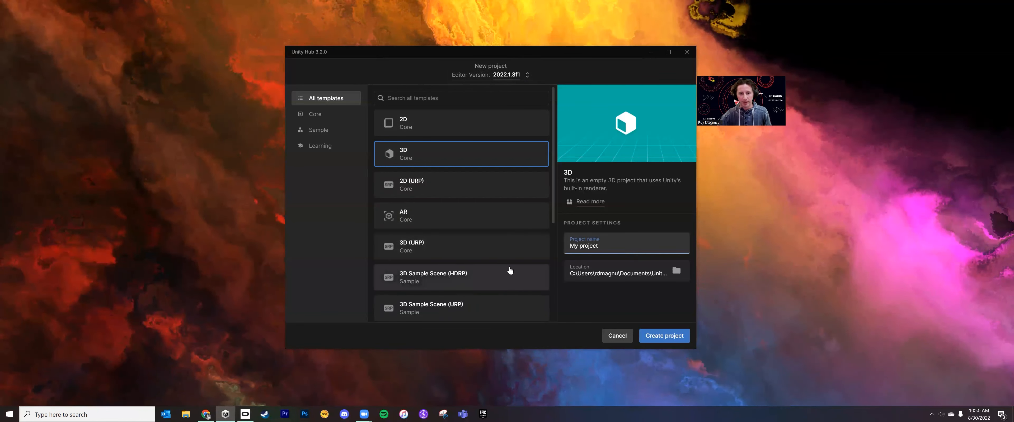
triple_click(620, 244)
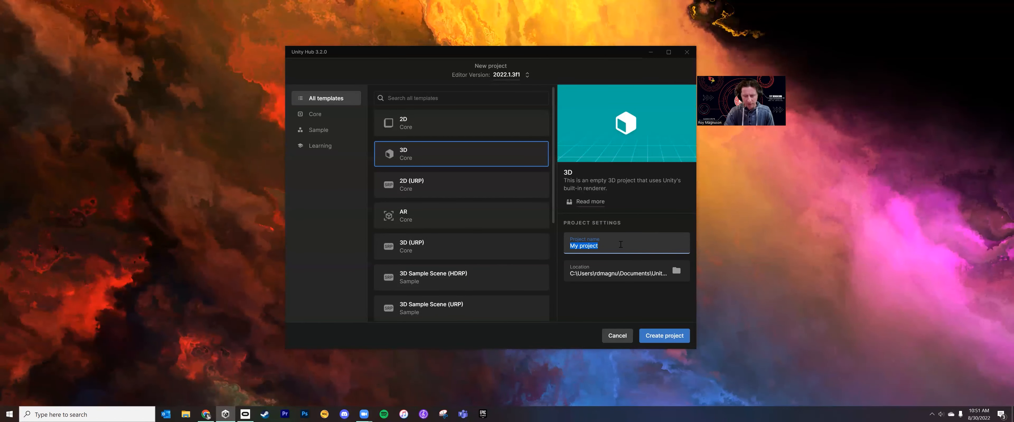
key(BackSpace)
text(460)
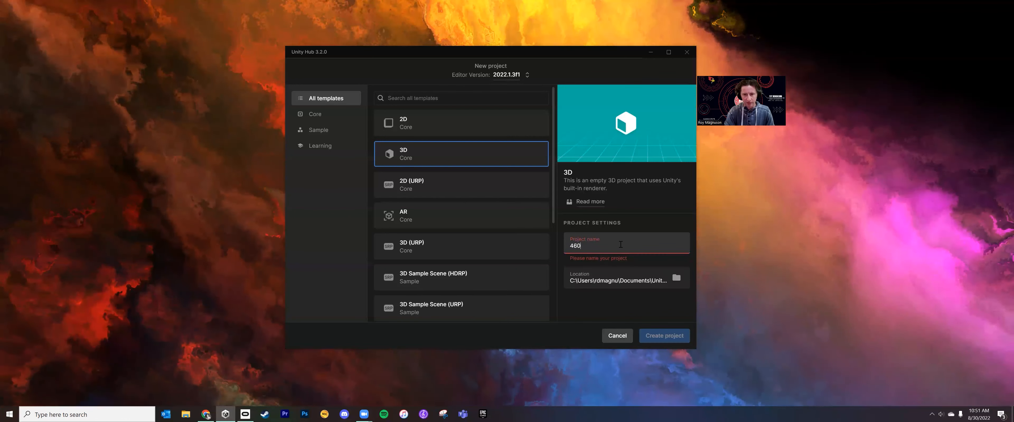
text(_XR_Template)
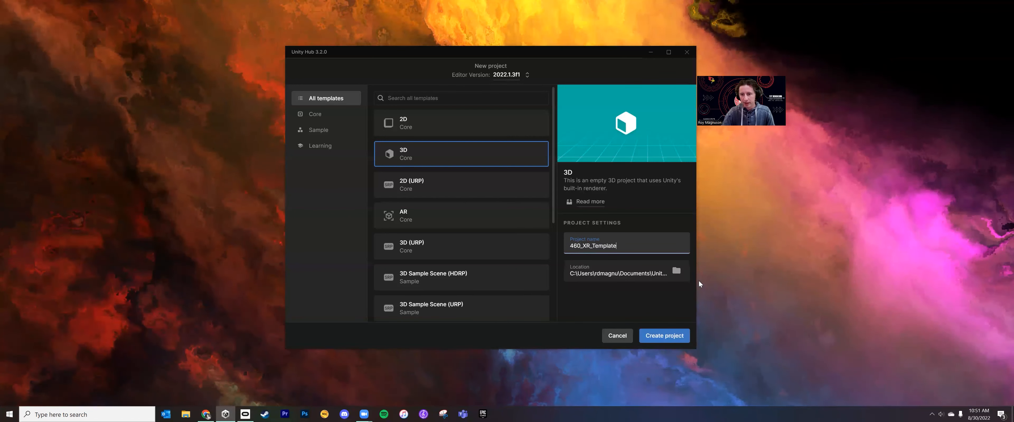
Choose the Unity Projects folder in Documents as the location and create the project
click(676, 270)
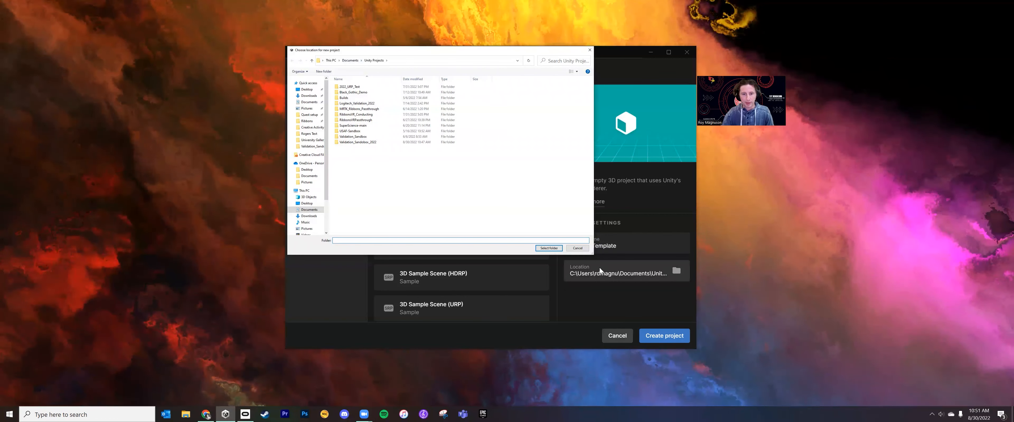
click(554, 248)
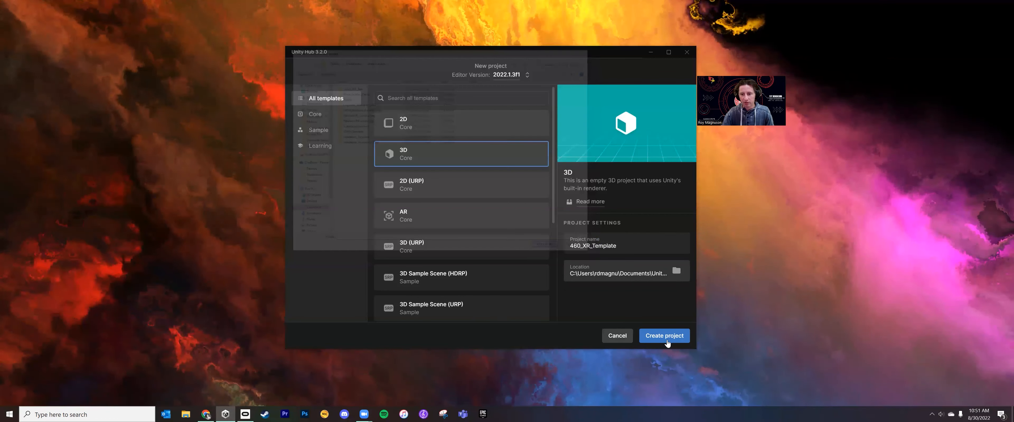
click(667, 340)
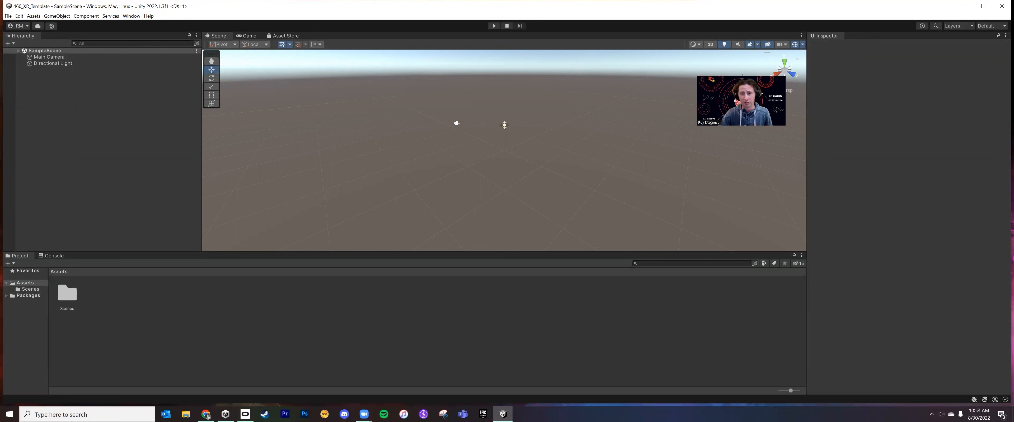
Switch the editor from the Default layout to the saved custom layout named after its author
drag(742, 75, 667, 50)
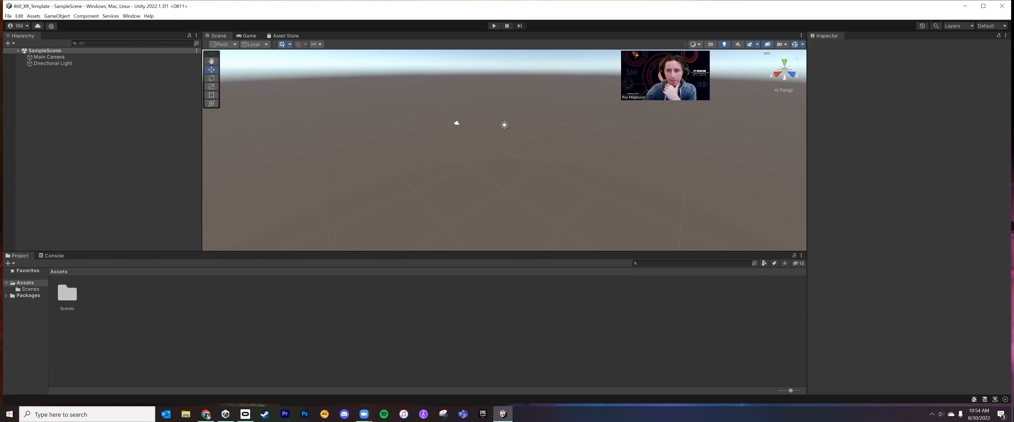
click(987, 26)
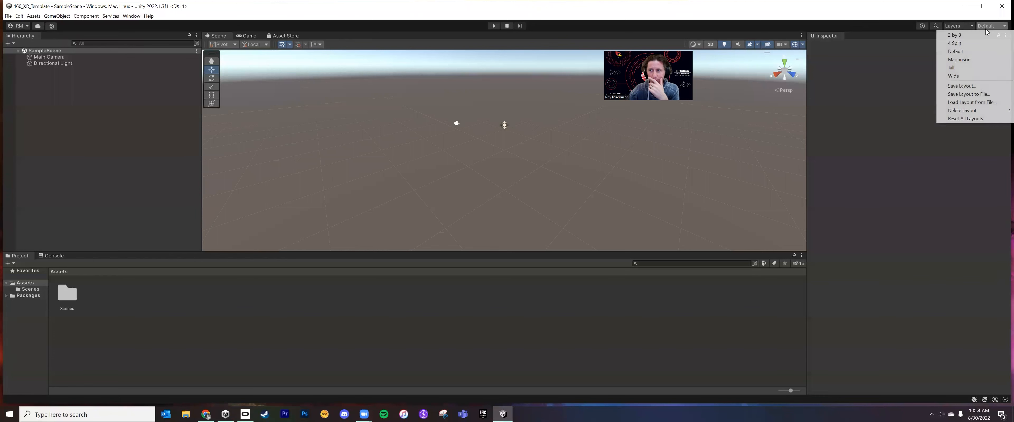
click(988, 62)
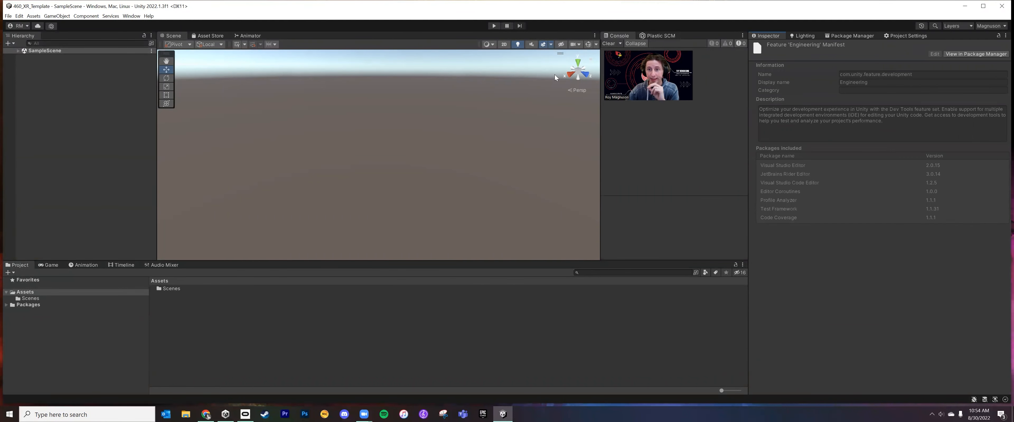
Examine the Package Manager's package list and the Player page of the Project Settings
click(858, 36)
click(894, 36)
click(849, 35)
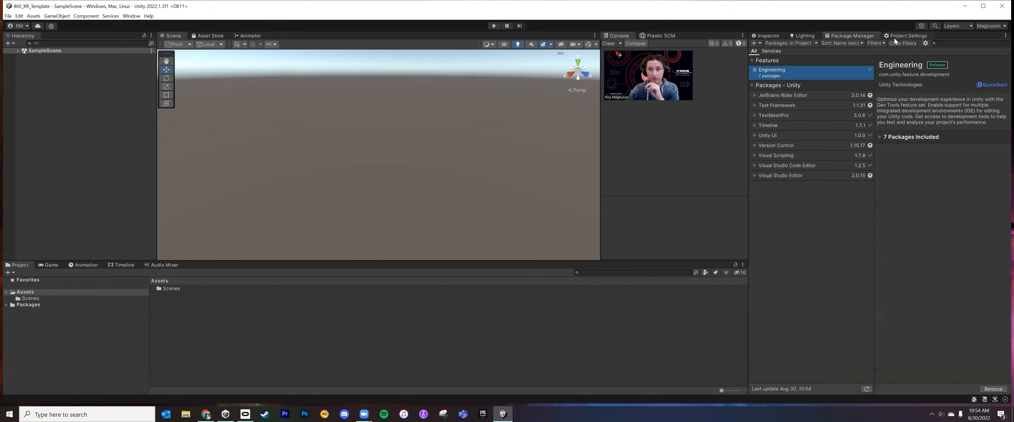
click(894, 38)
click(854, 37)
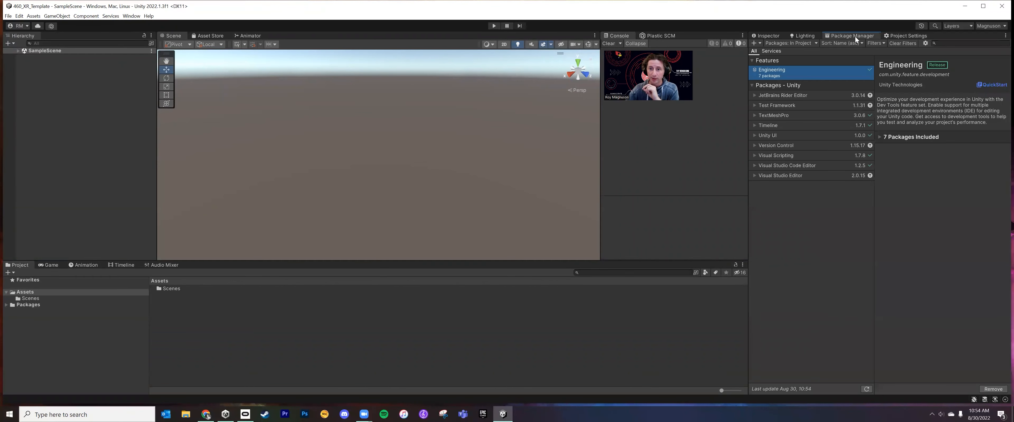
click(902, 36)
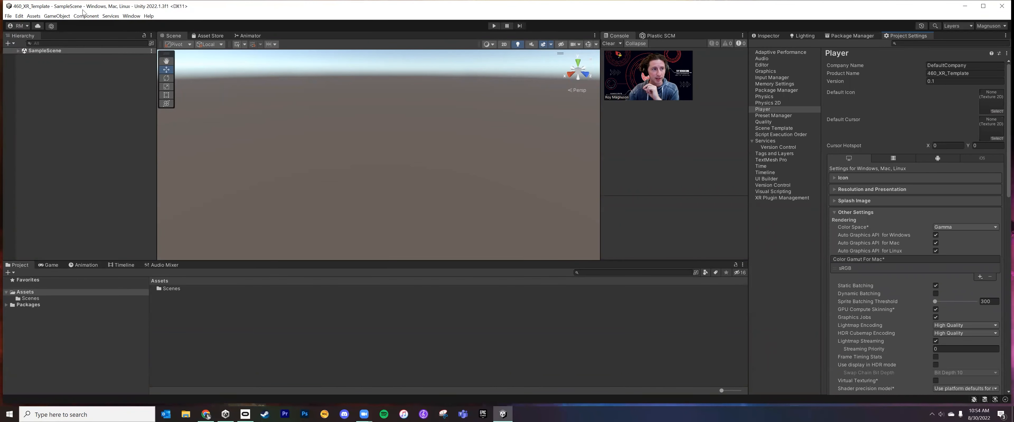
click(19, 17)
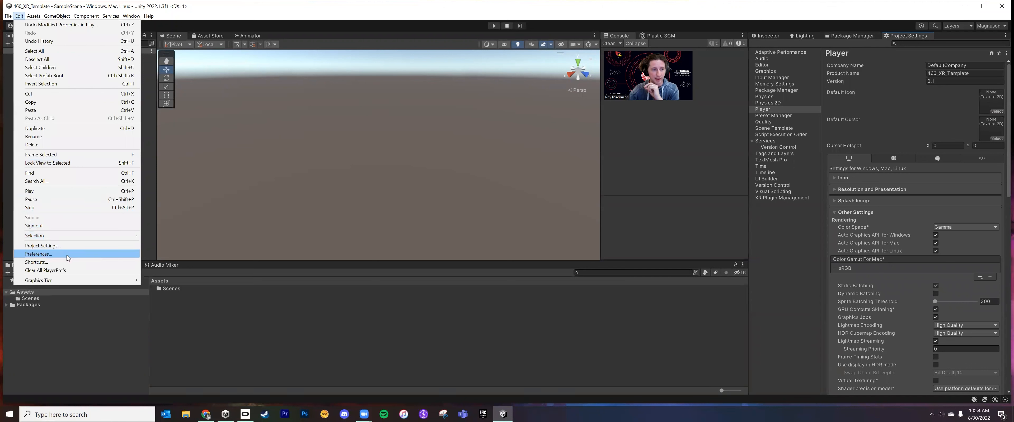
click(69, 244)
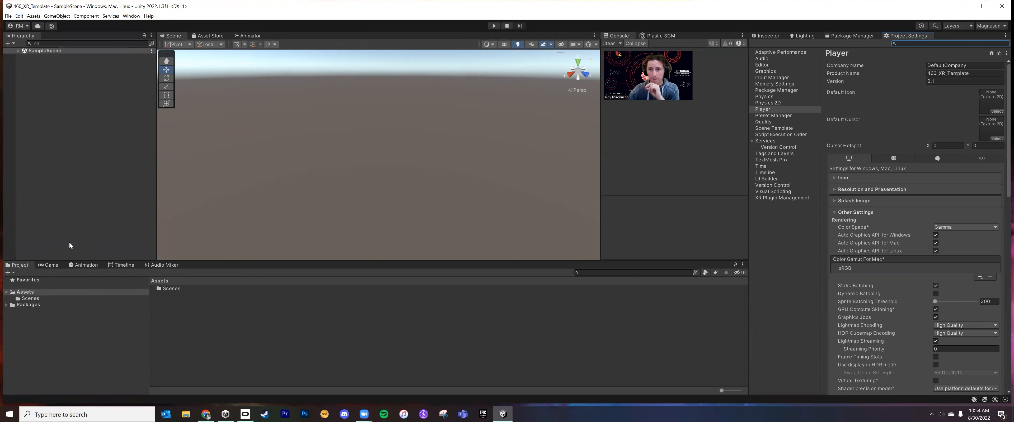
Open the Build Settings, go from there to the Player Settings, and close the Build Settings window
click(9, 16)
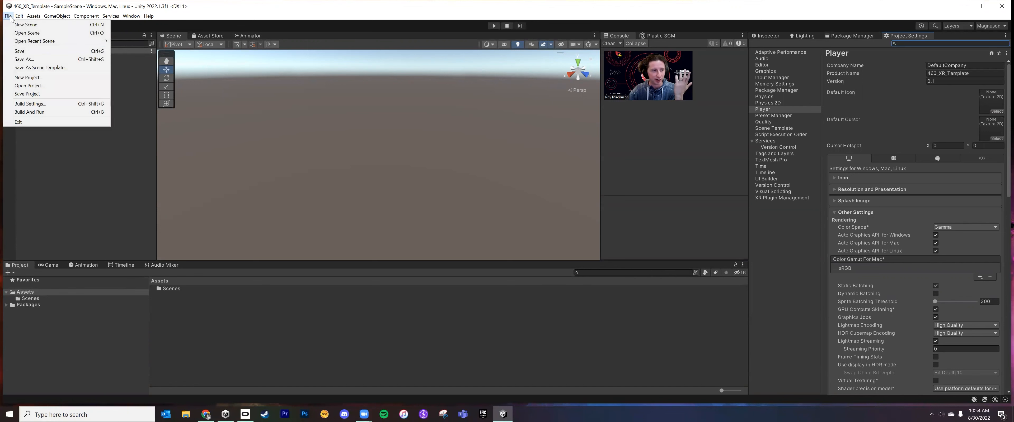
click(59, 103)
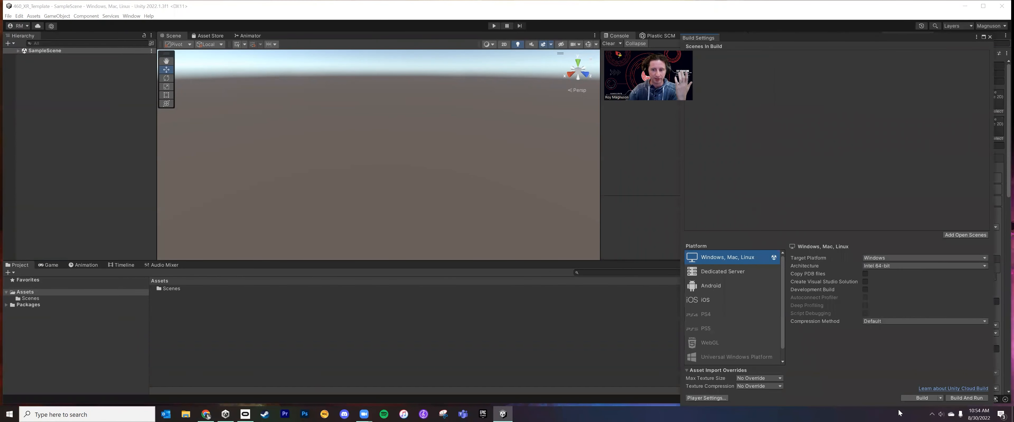
click(706, 396)
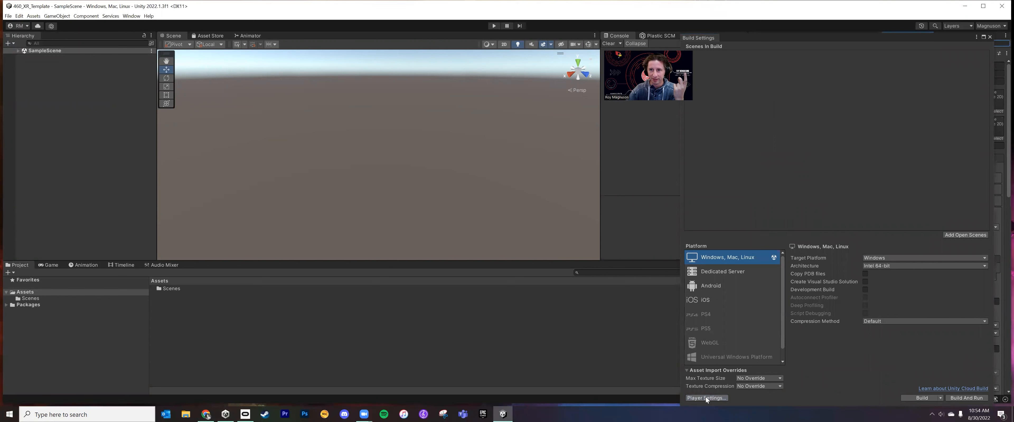
click(989, 37)
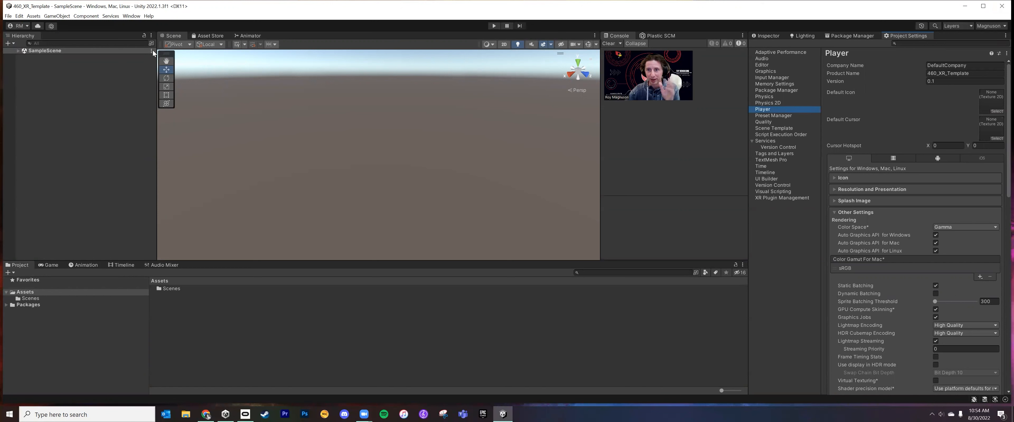
Bring up the Project Settings again and return to the Package Manager to view the project's packages
click(19, 16)
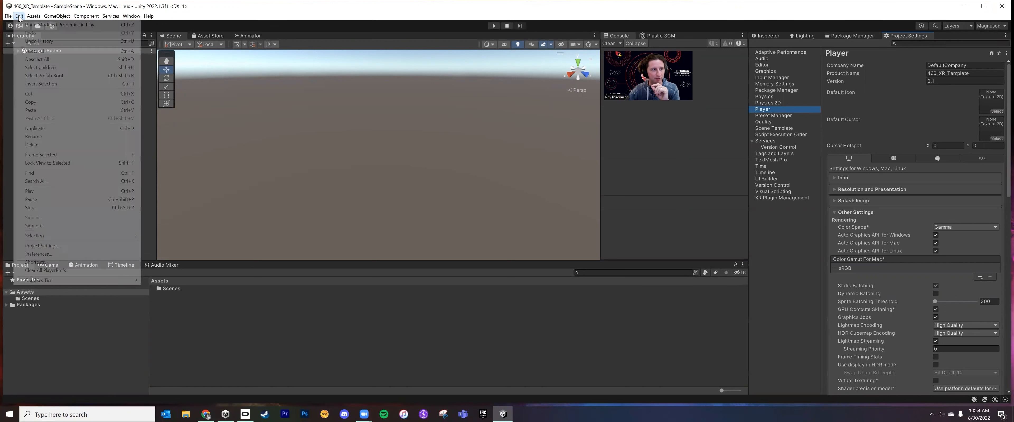
click(31, 246)
click(917, 36)
click(861, 35)
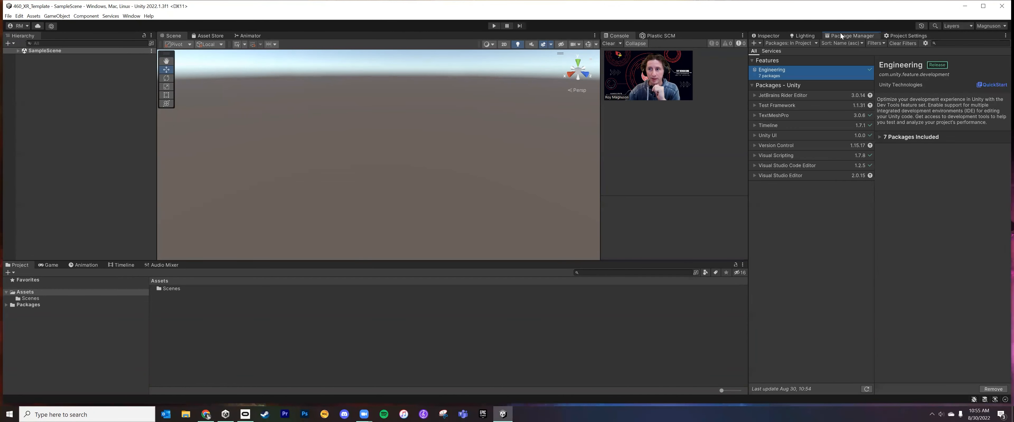
Open the Package Manager, undock it over the Scene view, and dock it back beside the Project Settings
click(131, 16)
click(162, 110)
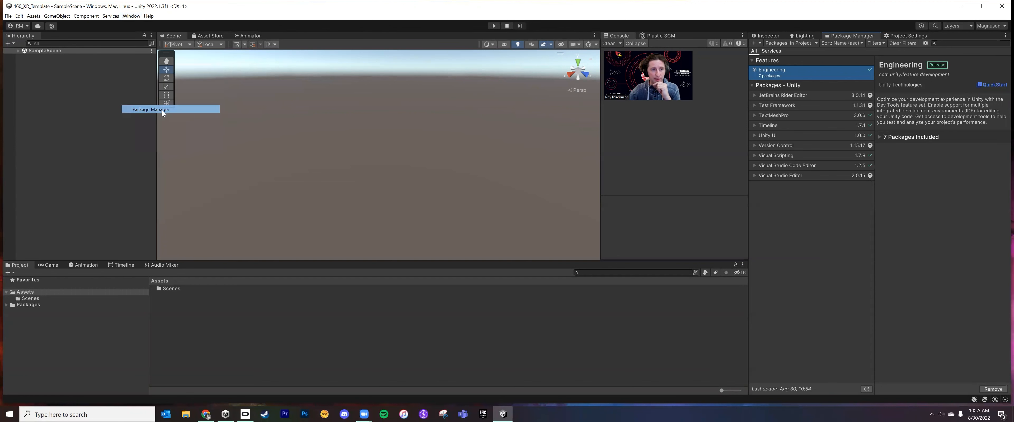
drag(850, 35, 551, 149)
drag(504, 43, 846, 36)
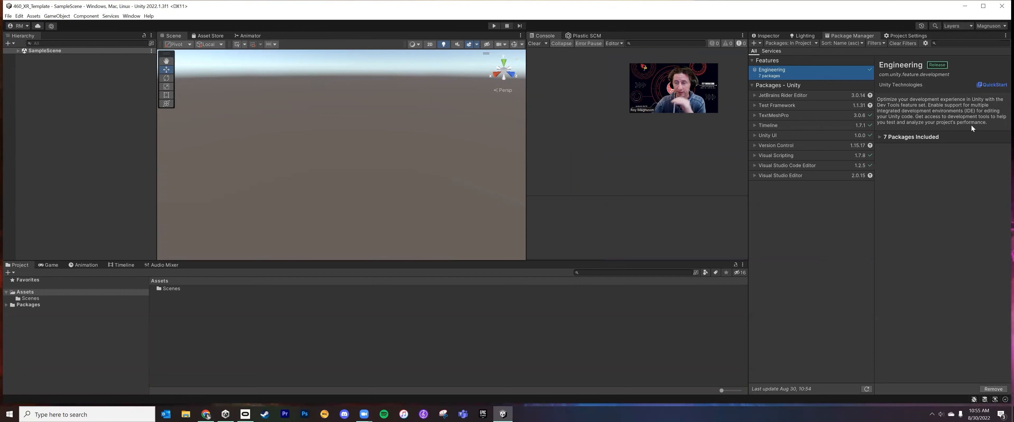
Show the Project Settings, open the Build Settings window, and move it over the Scene view
click(892, 35)
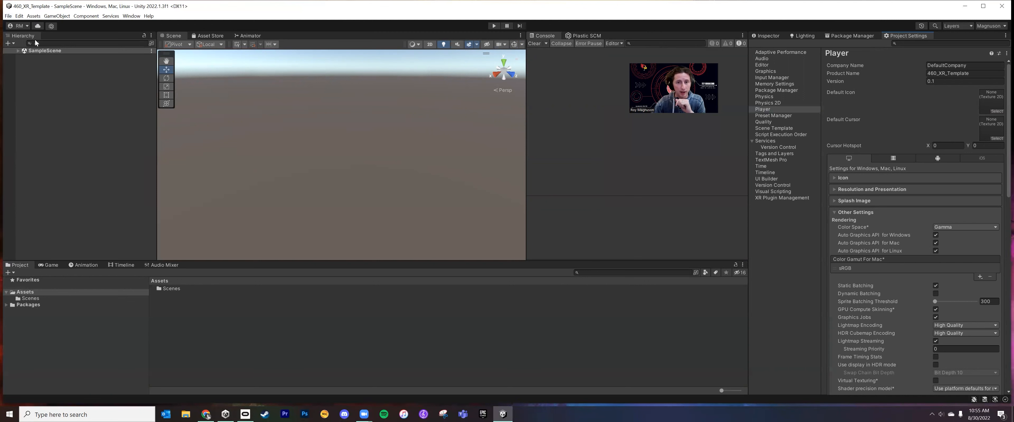
click(8, 16)
click(44, 105)
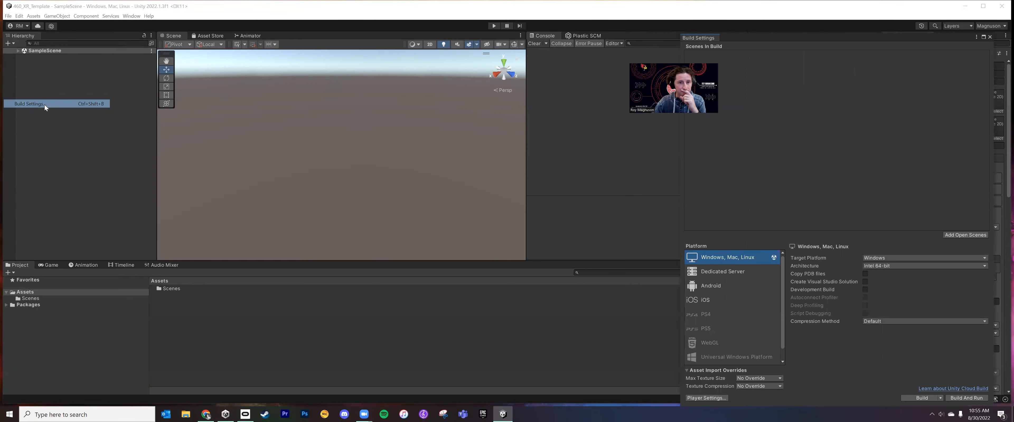
drag(704, 35, 373, 132)
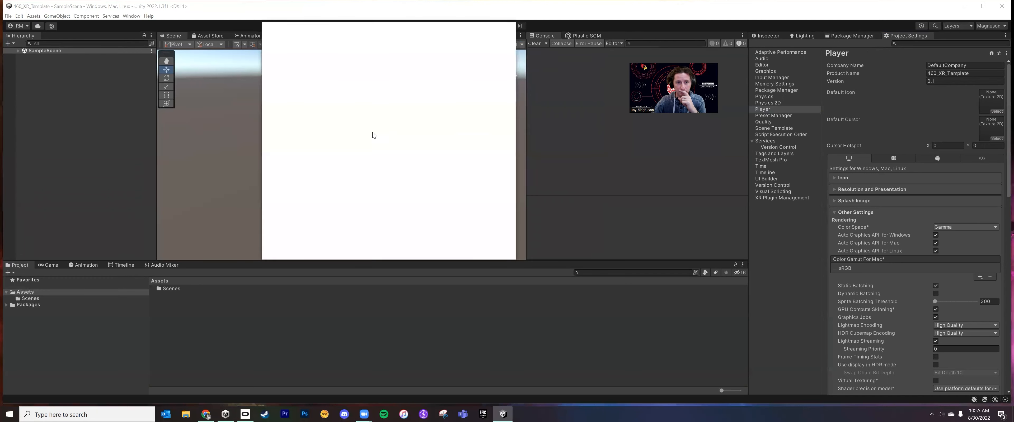
drag(343, 26, 351, 69)
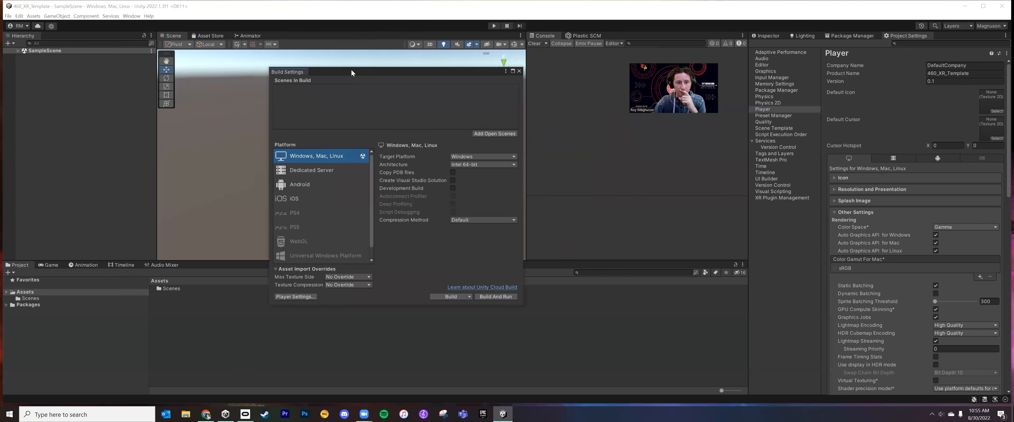
Switch the project's build platform to Android
click(332, 183)
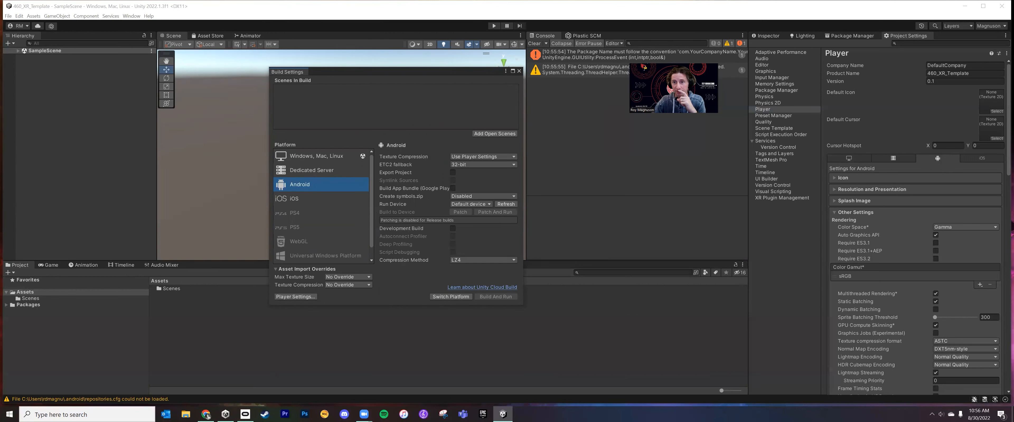
drag(419, 70, 417, 69)
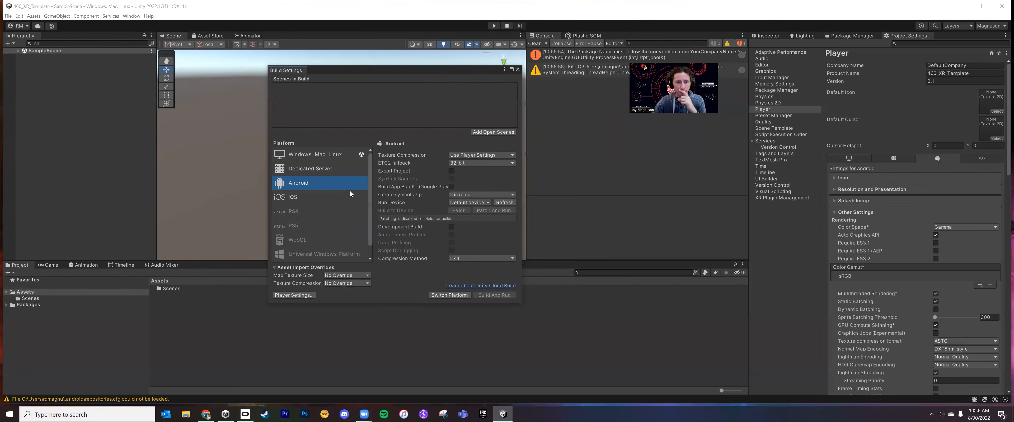
click(436, 295)
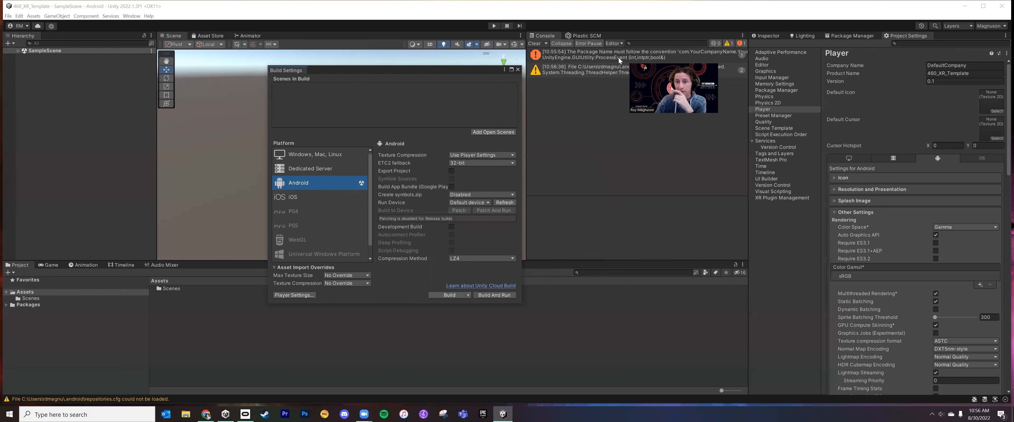
Examine the full text of the Package Name error in the console, including its naming convention and allowed characters
click(591, 59)
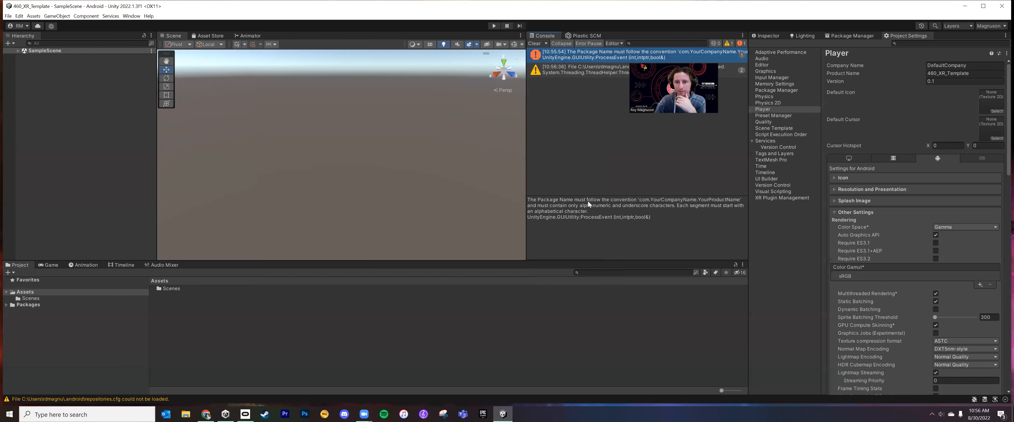
drag(639, 201, 739, 204)
drag(528, 206, 674, 206)
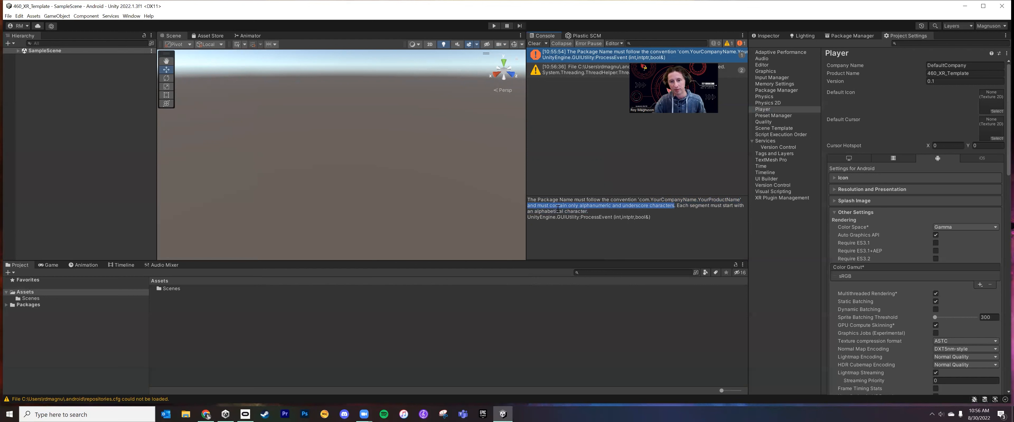
click(593, 212)
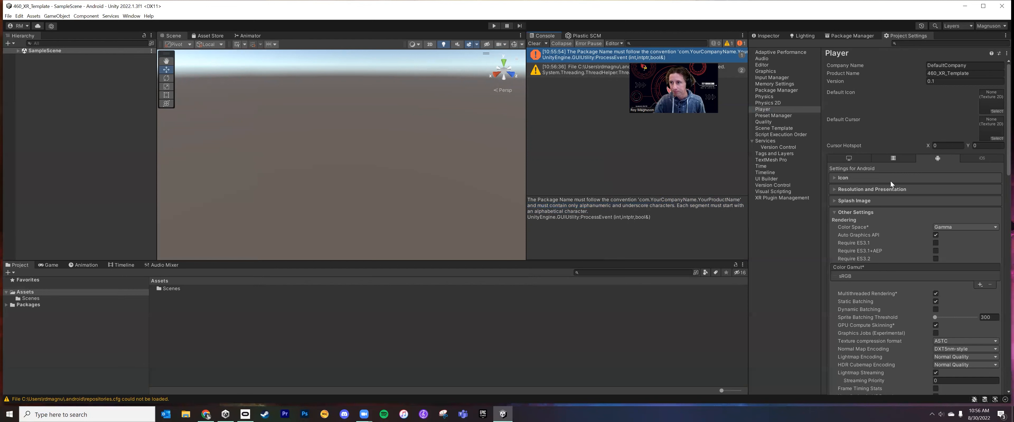
Change the product name in the Player settings to XR_460_Template
click(979, 74)
click(982, 66)
click(983, 75)
click(983, 66)
click(983, 74)
click(937, 74)
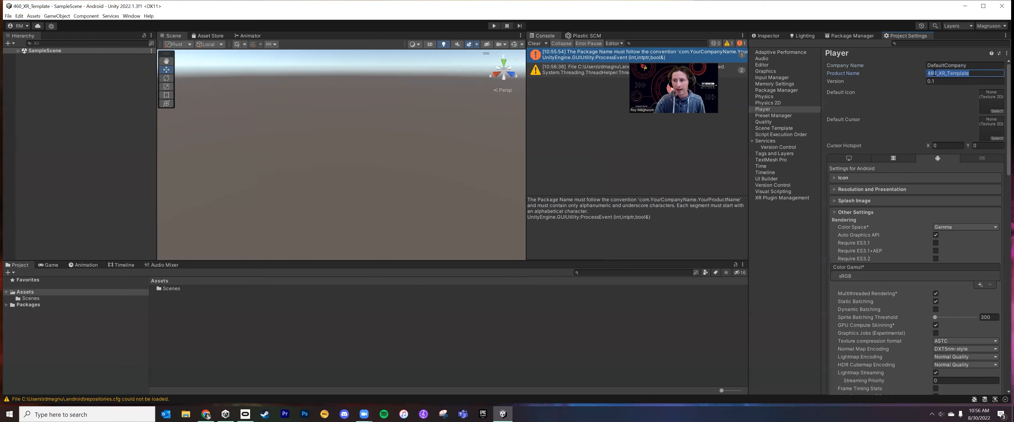
click(928, 74)
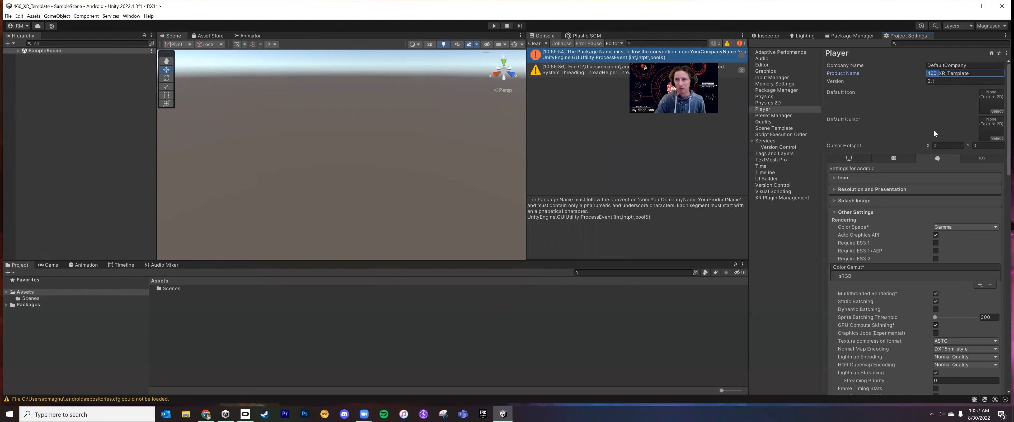
key(BackSpace)
text(_460_)
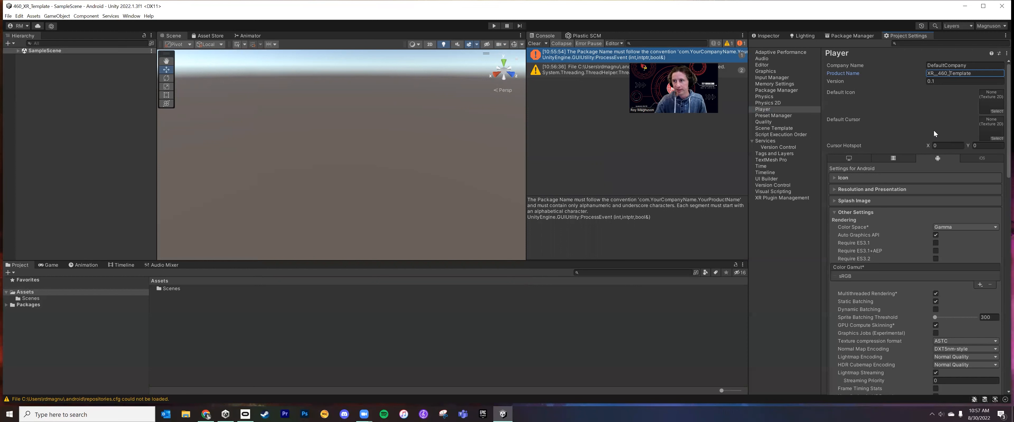
triple_click(947, 73)
click(938, 74)
key(BackSpace)
click(949, 64)
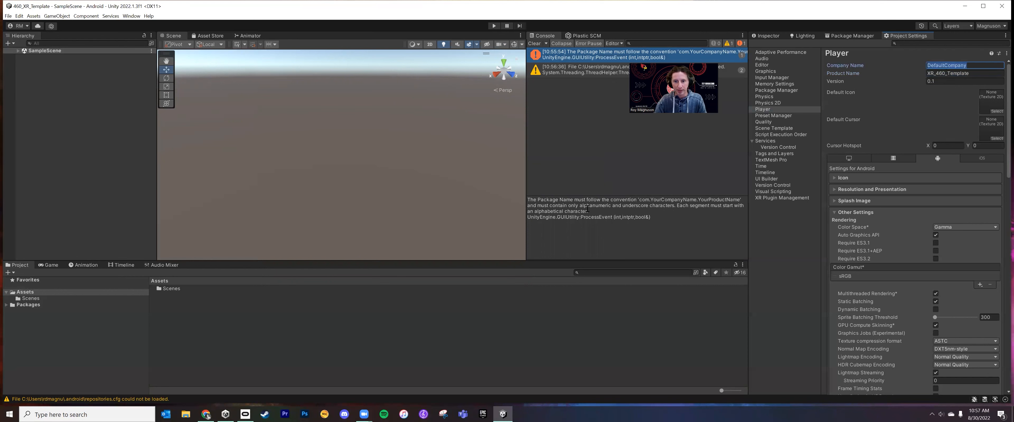
click(739, 201)
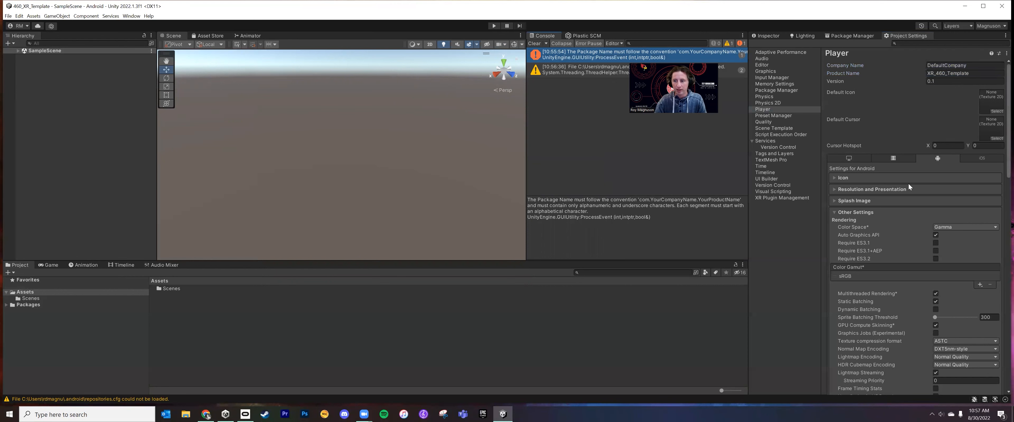
Widen the Player settings area and enable Override Default Package Name in the Android identification settings
scroll(886, 210, down, 10)
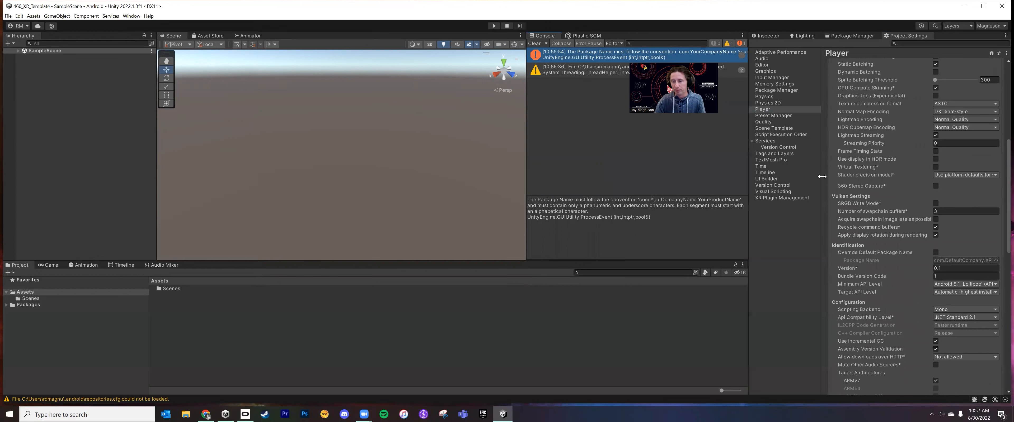
drag(820, 196, 776, 212)
scroll(879, 251, down, 3)
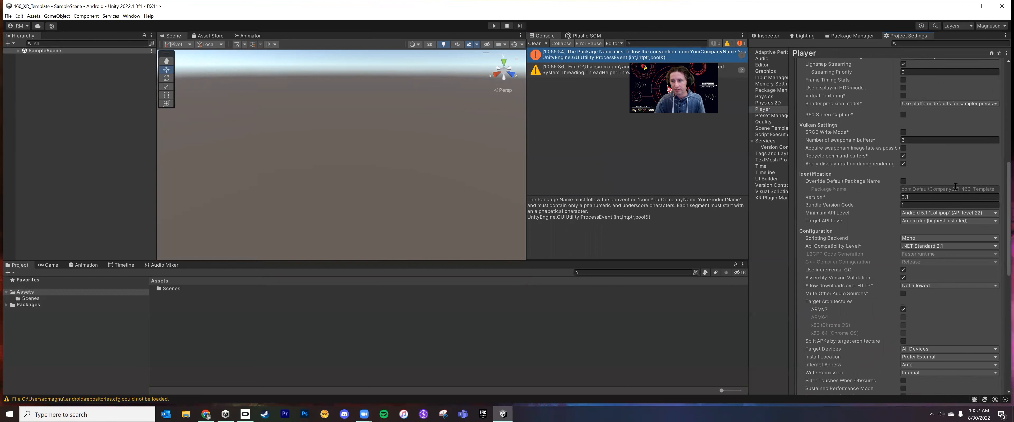
click(903, 181)
key(Tab)
click(915, 189)
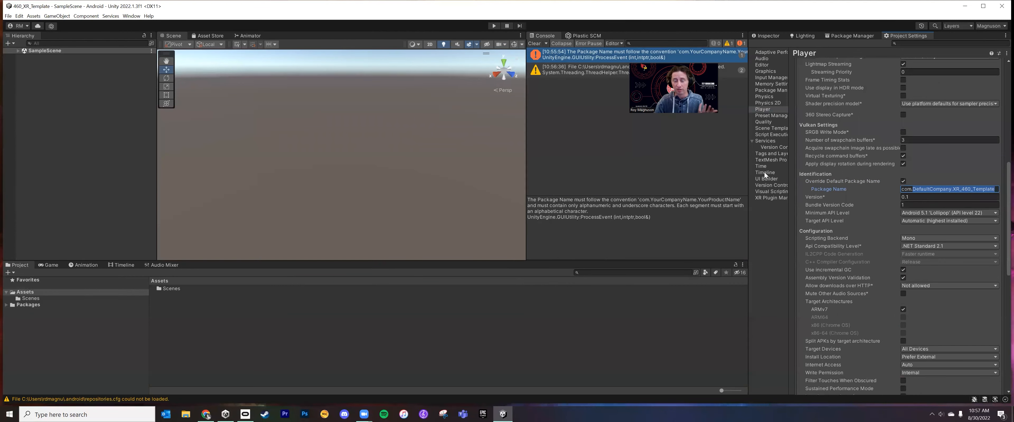
Review the product name in the Player settings against the package naming rules
scroll(942, 207, up, 15)
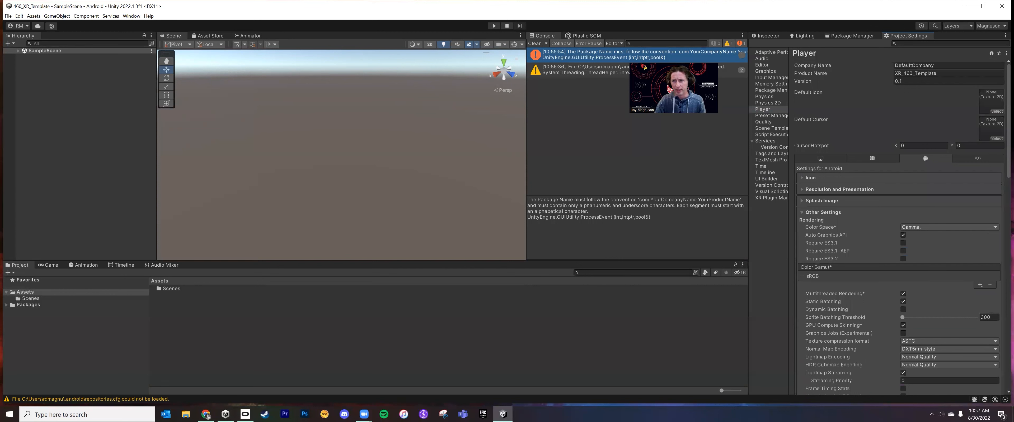
click(945, 72)
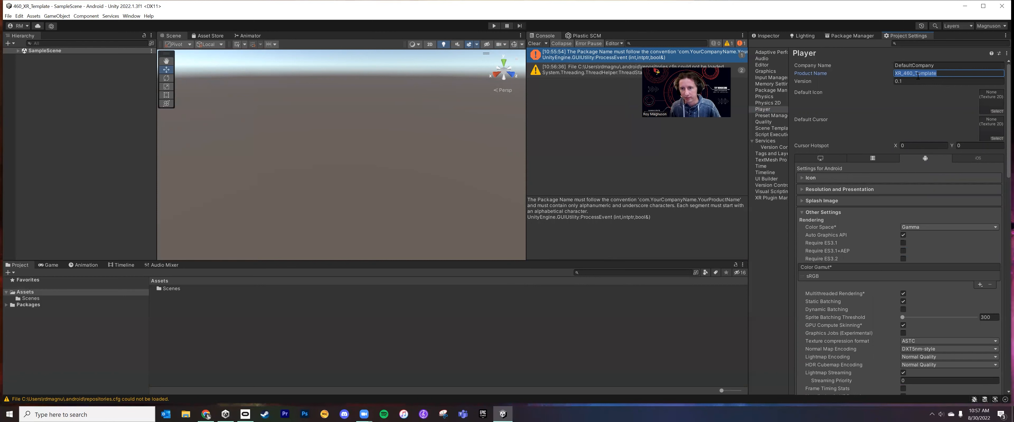
click(953, 74)
click(910, 72)
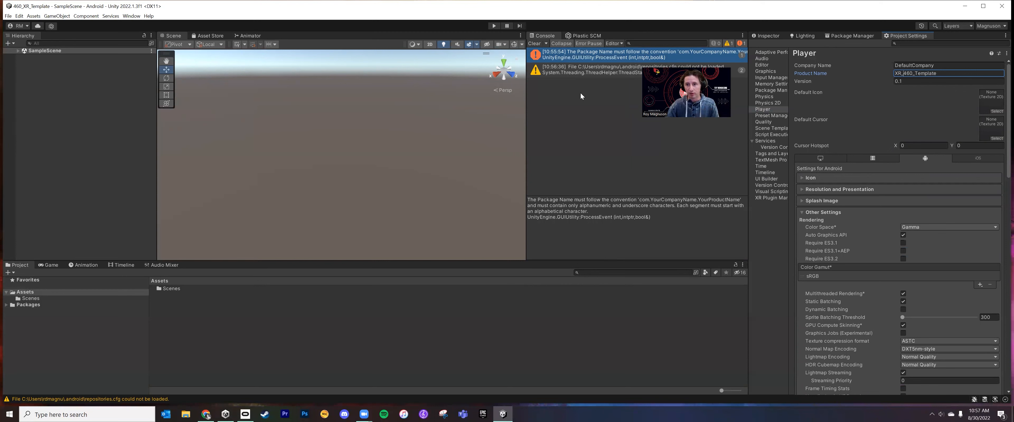
Review the Package Name error and the repositories.cfg warning, and clear the console
click(541, 53)
click(576, 74)
click(585, 56)
click(601, 69)
click(600, 56)
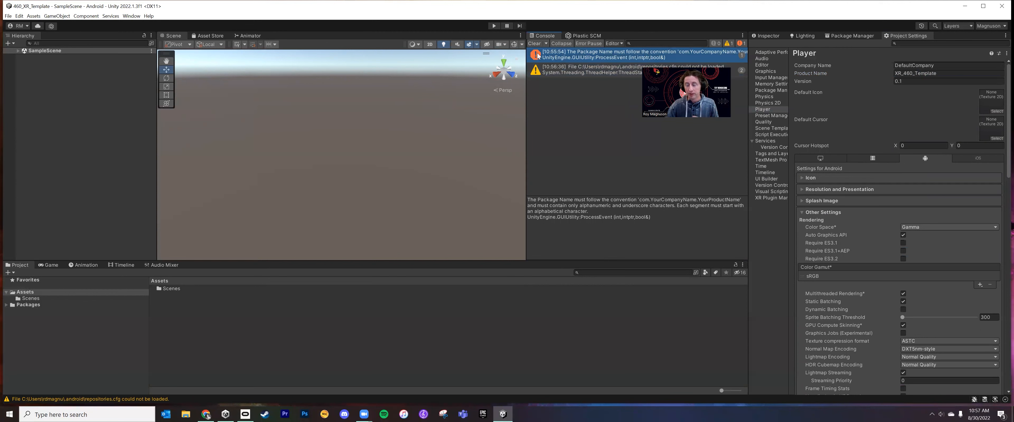
click(535, 43)
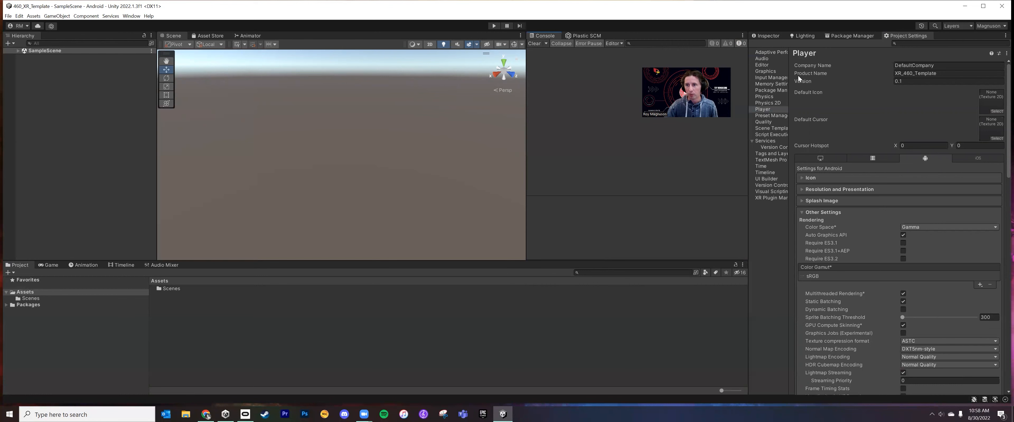
Widen the Project Settings category list and install XR Plugin Management
drag(787, 79, 847, 69)
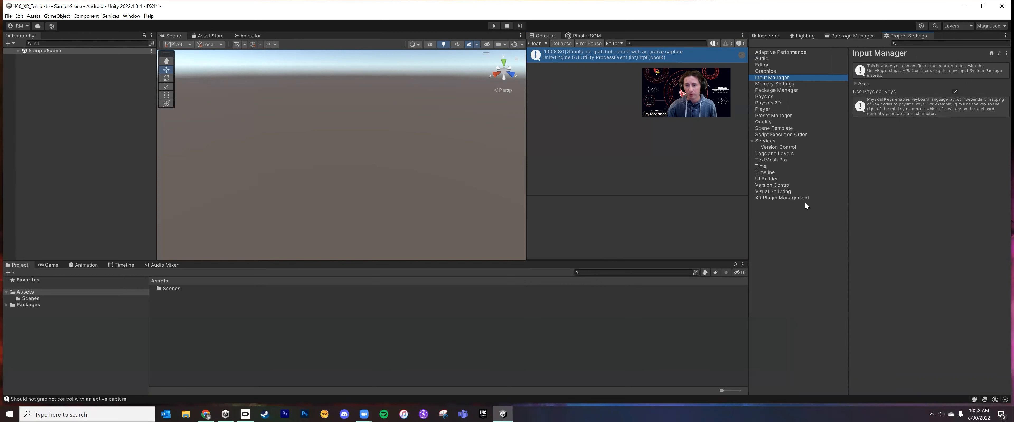
click(815, 199)
drag(845, 181, 864, 202)
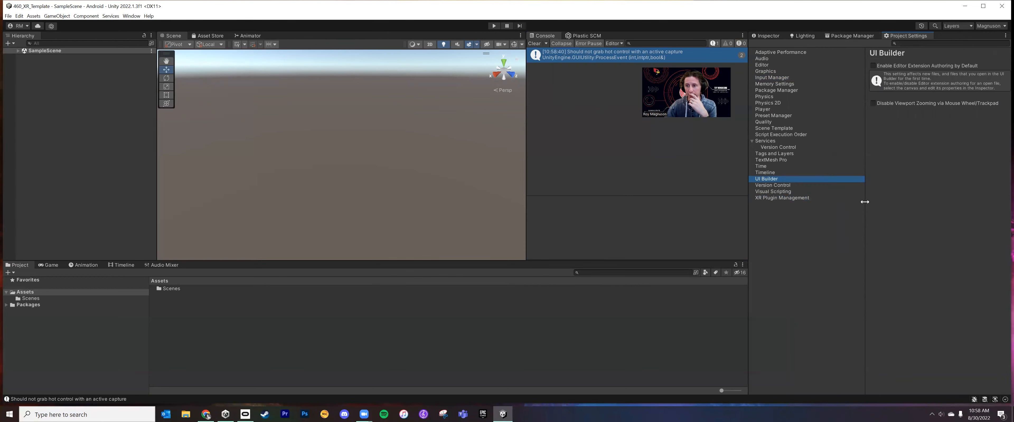
click(786, 198)
click(931, 85)
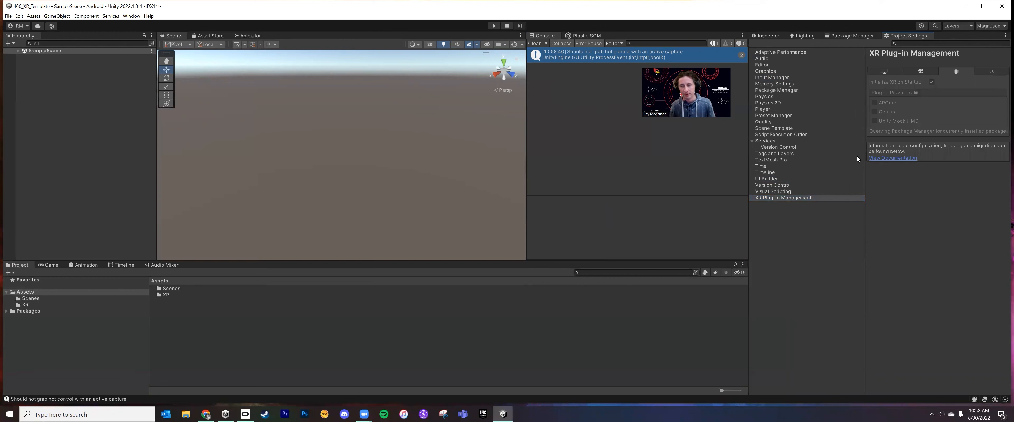
Enable the Oculus plug-in provider for Android and for Windows, Mac and Linux
drag(865, 133, 843, 133)
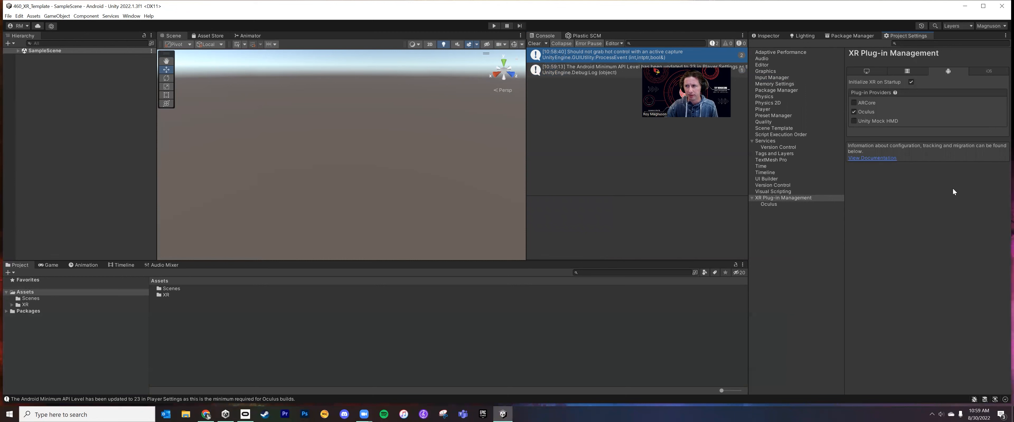
click(878, 70)
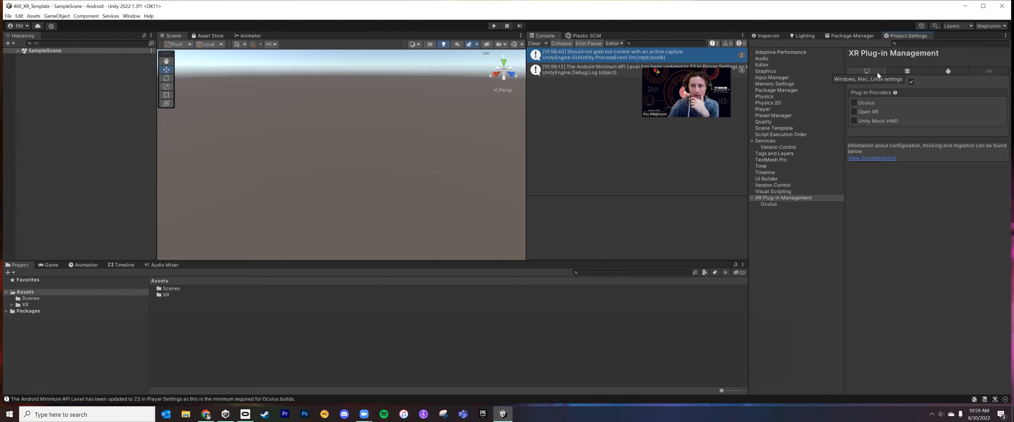
click(854, 103)
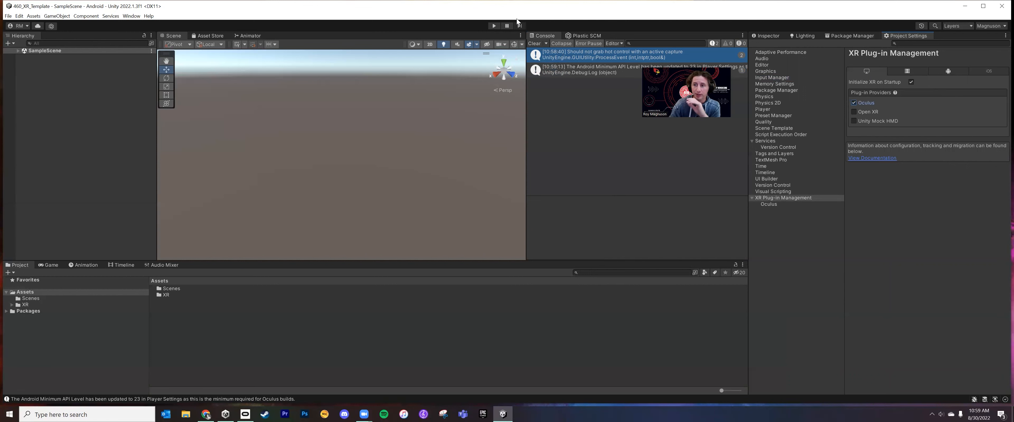
Bring up the Oculus desktop app, minimize it, and show the Android XR plug-in providers in Unity again
click(245, 415)
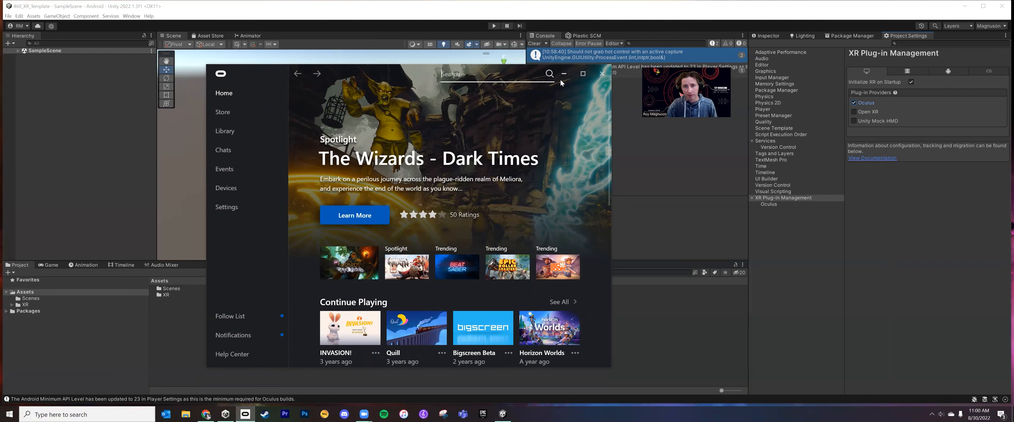
click(562, 75)
click(948, 71)
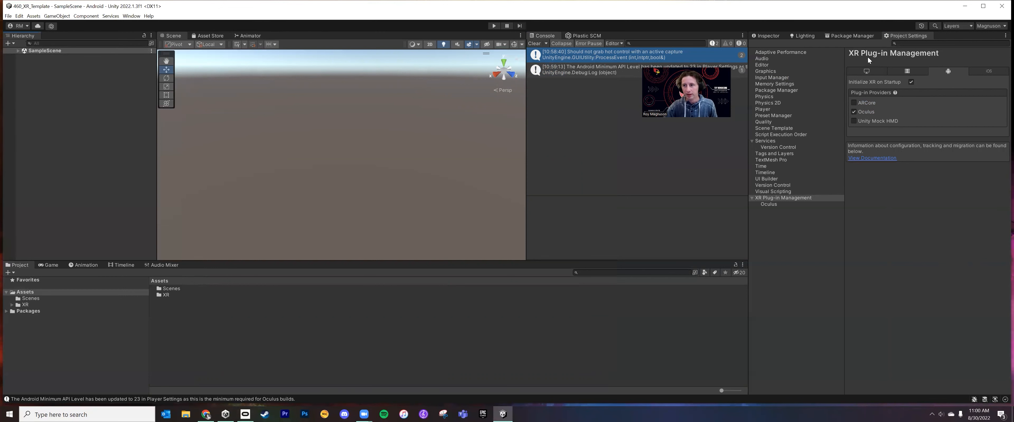
Examine the packages installed in the project, including Version Control, Visual Scripting, XR Plugin Management, JetBrains Rider Editor and Oculus XR Plugin
click(855, 37)
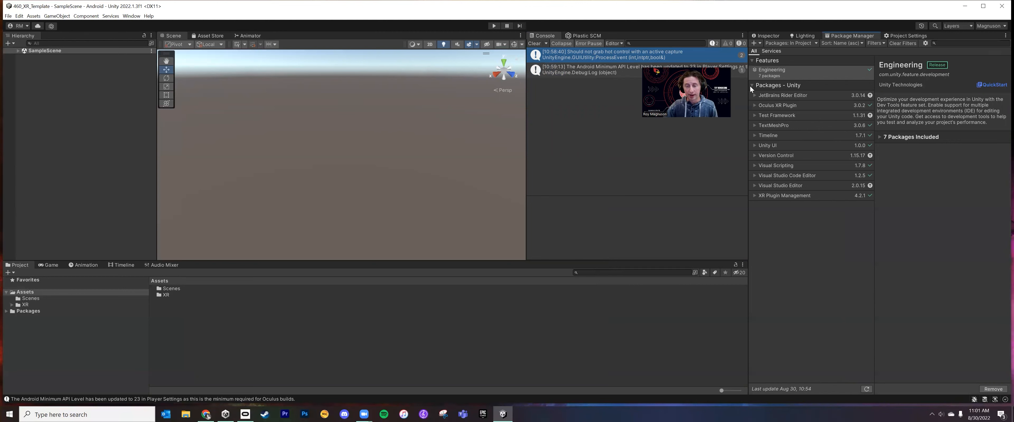
click(813, 60)
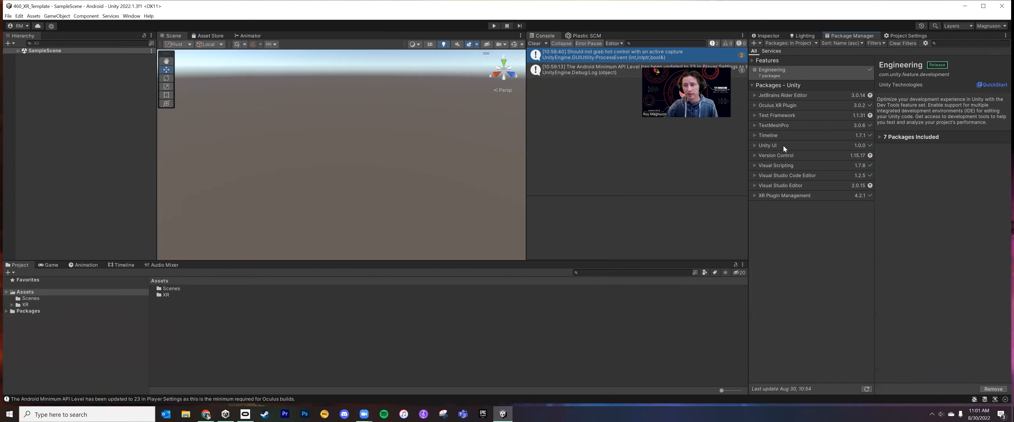
click(789, 165)
click(789, 141)
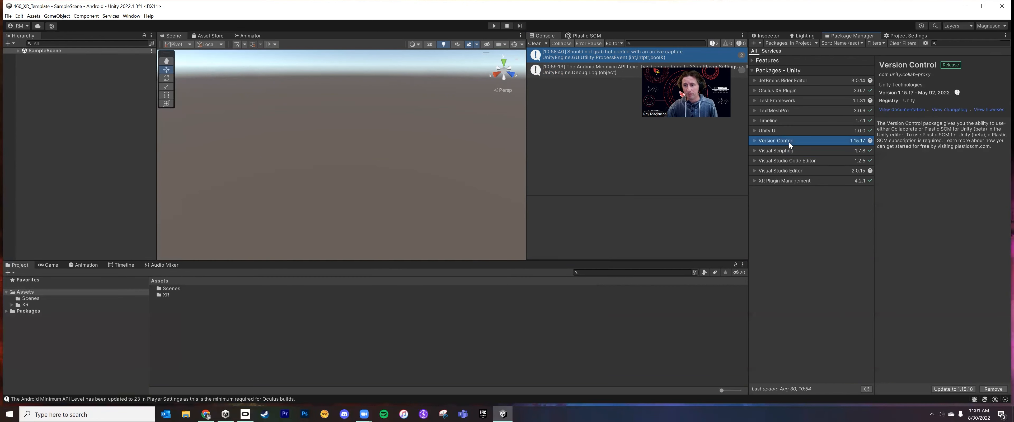
click(802, 150)
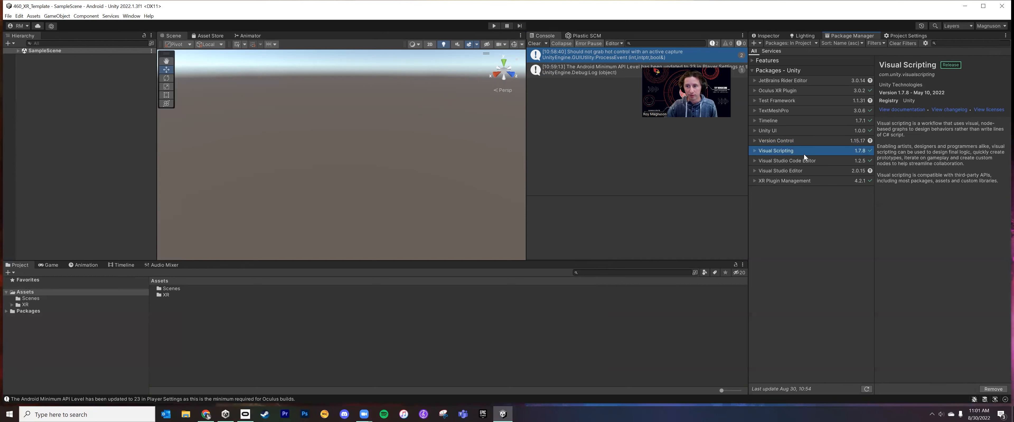
click(811, 172)
click(854, 181)
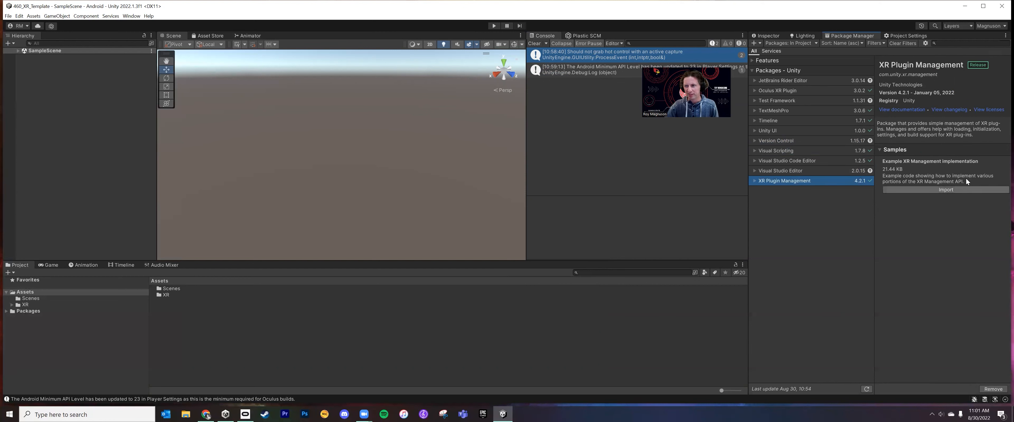
click(802, 81)
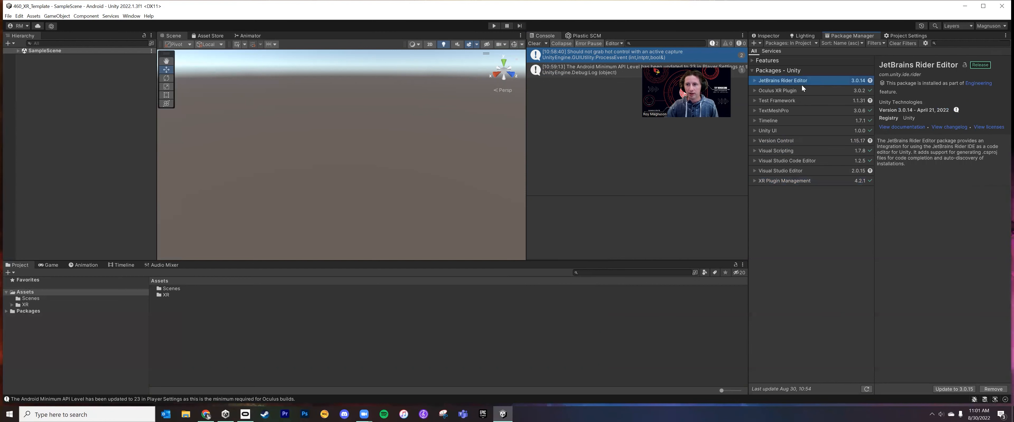
click(800, 91)
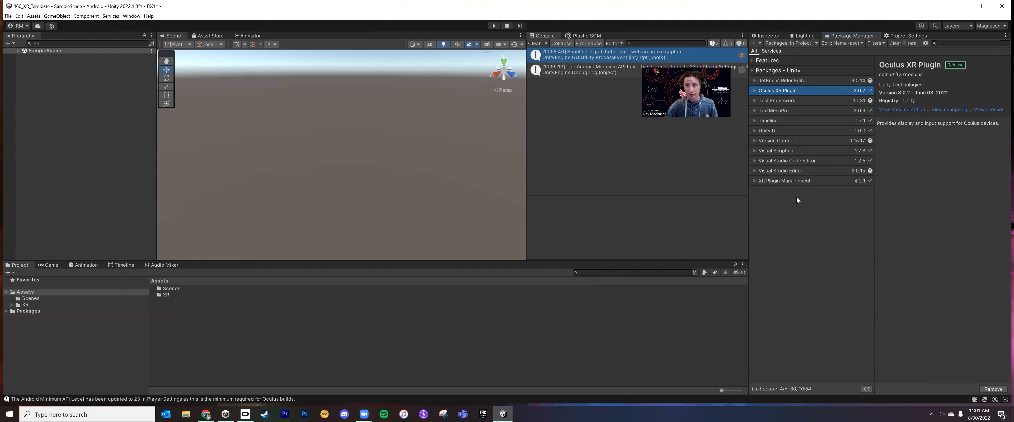
Switch the package source to Unity Registry and look through the available packages
click(790, 42)
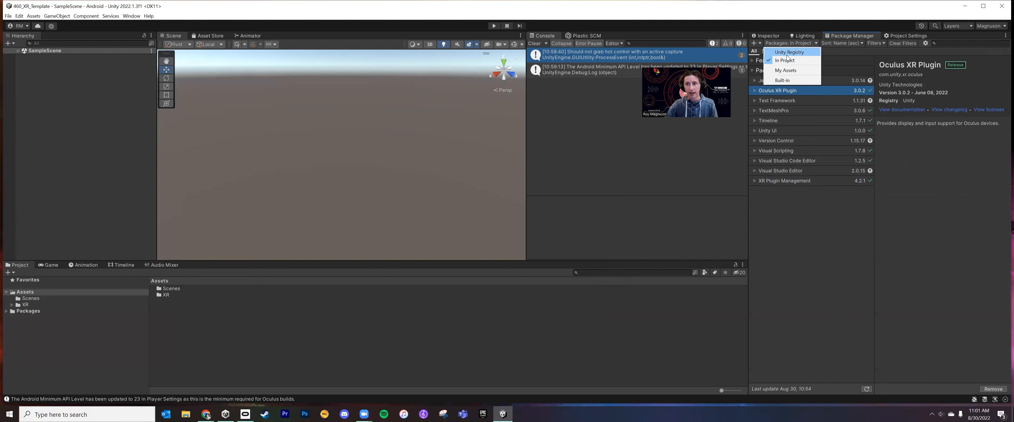
click(792, 53)
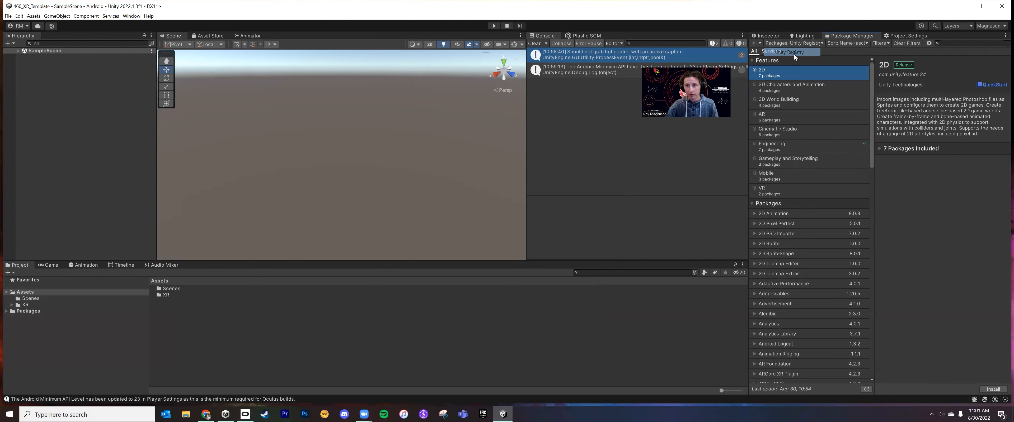
scroll(786, 133, down, 3)
scroll(787, 152, down, 5)
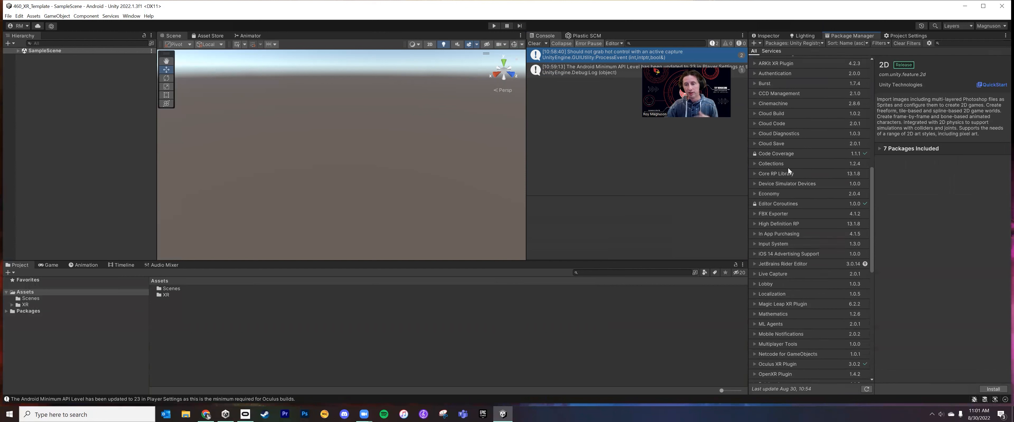
scroll(790, 227, up, 10)
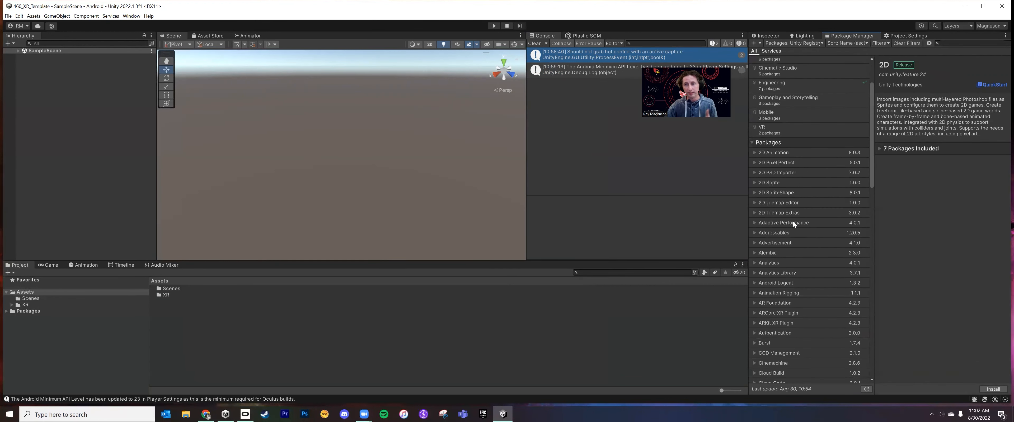
scroll(793, 223, down, 6)
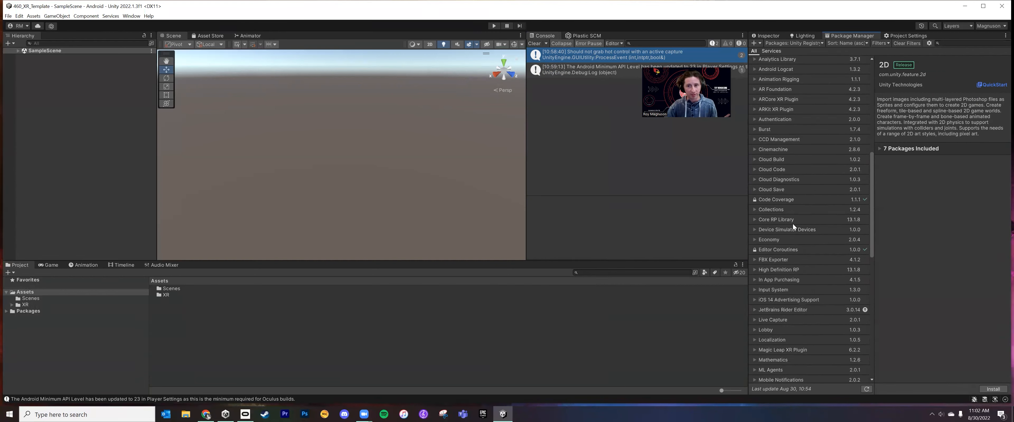
scroll(793, 225, down, 7)
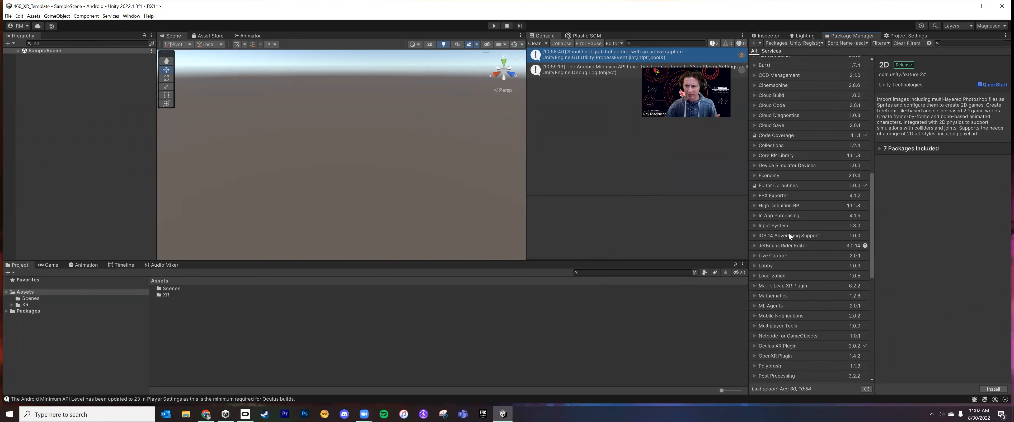
scroll(781, 235, down, 2)
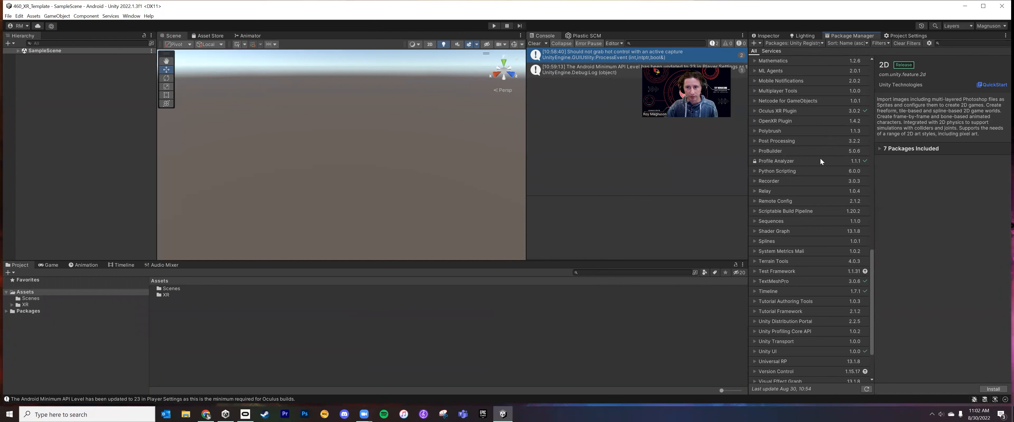
Look through the Unity Registry packages and view the ProBuilder package details
scroll(814, 163, down, 2)
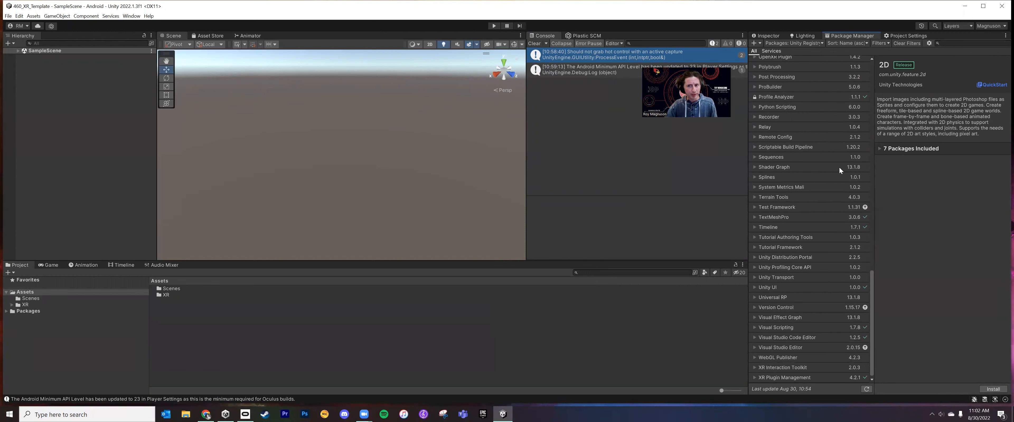
scroll(801, 58, up, 1)
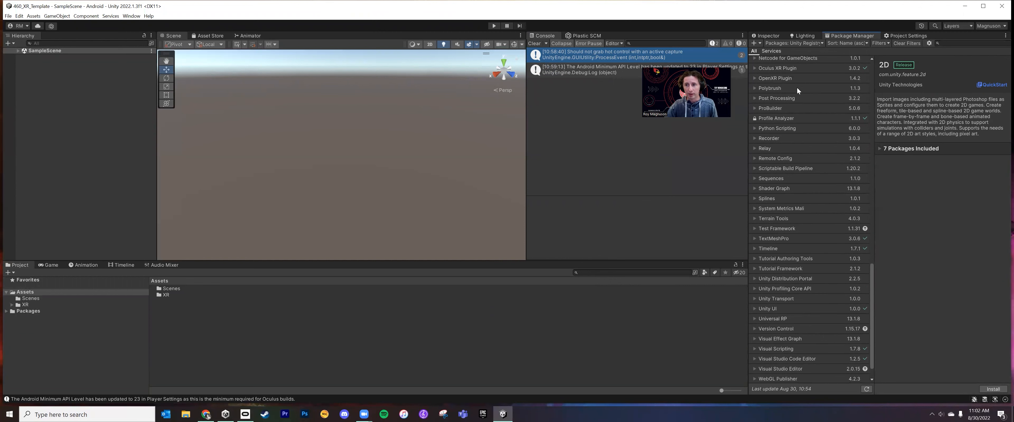
click(811, 108)
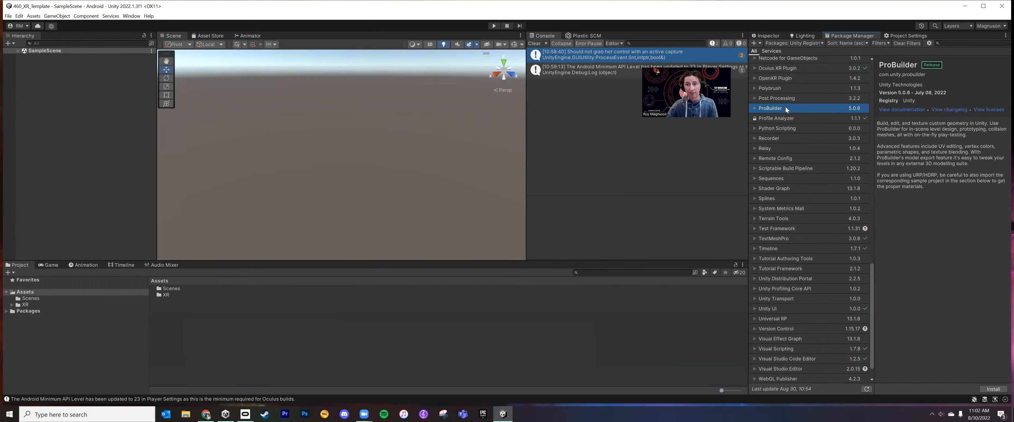
scroll(784, 118, up, 3)
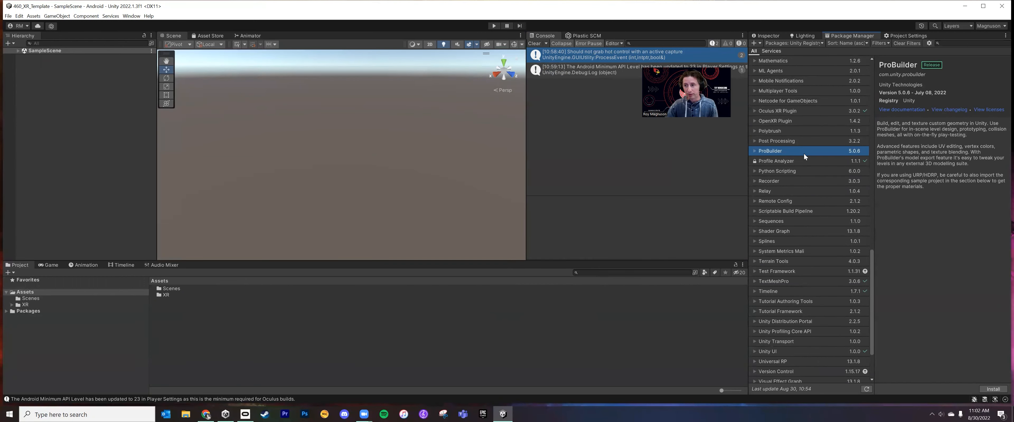
scroll(804, 151, down, 5)
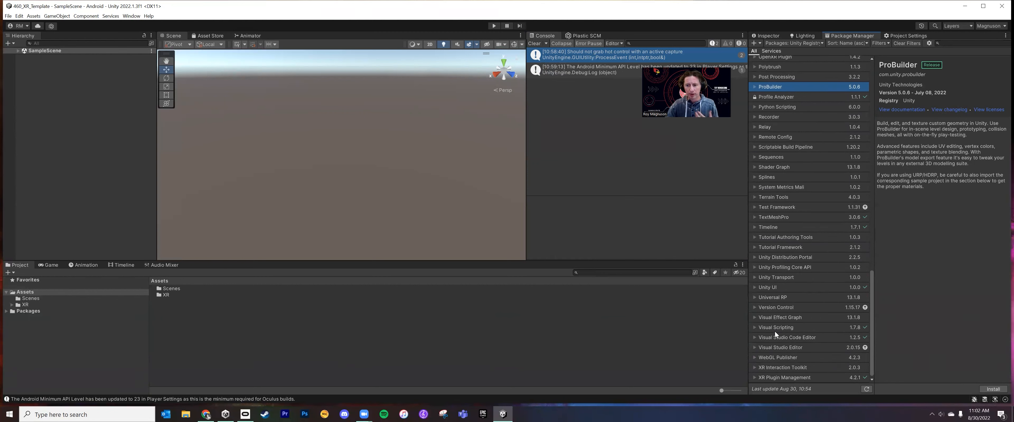
Review the XR Interaction Toolkit 2.0.3 description in the Unity Registry and install the package
click(789, 361)
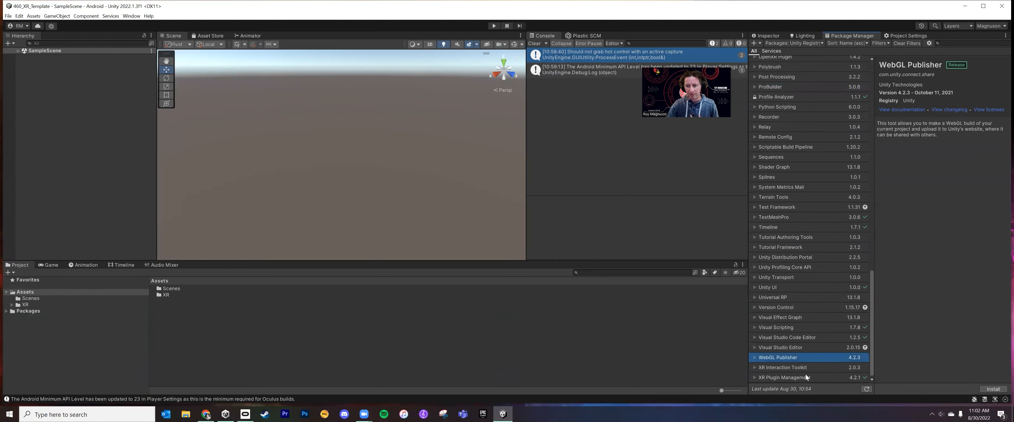
click(809, 370)
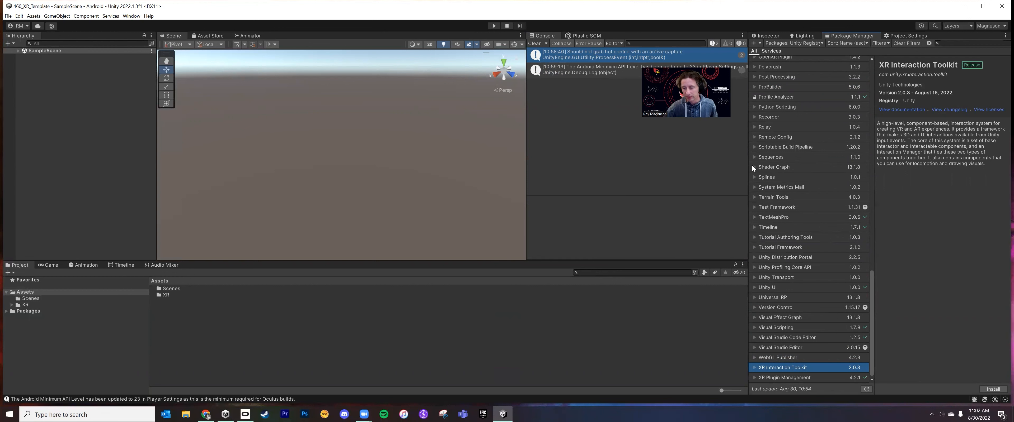
mouse_move(880, 120)
mouse_down()
mouse_move(958, 156)
mouse_move(878, 119)
mouse_up()
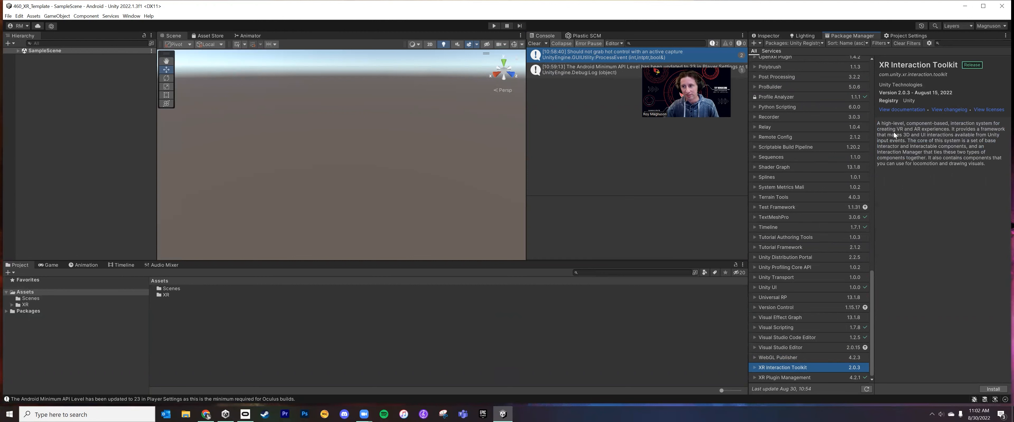
drag(921, 132, 918, 129)
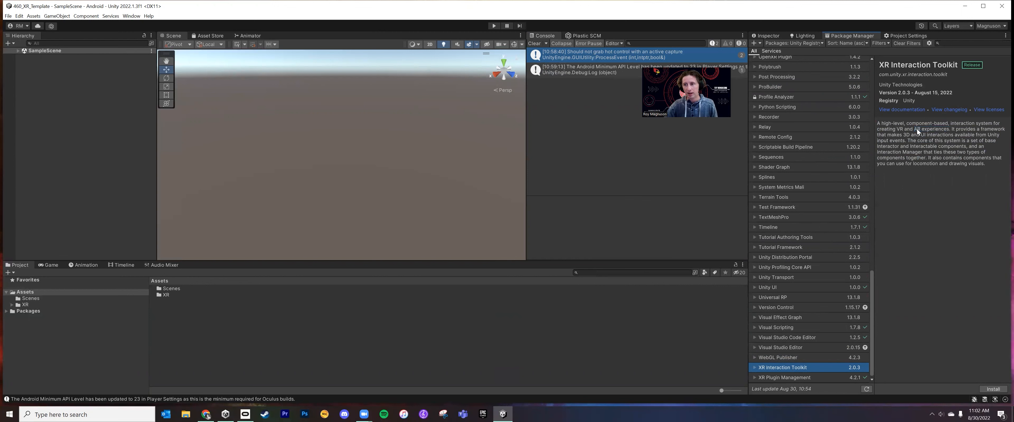
drag(916, 129, 948, 130)
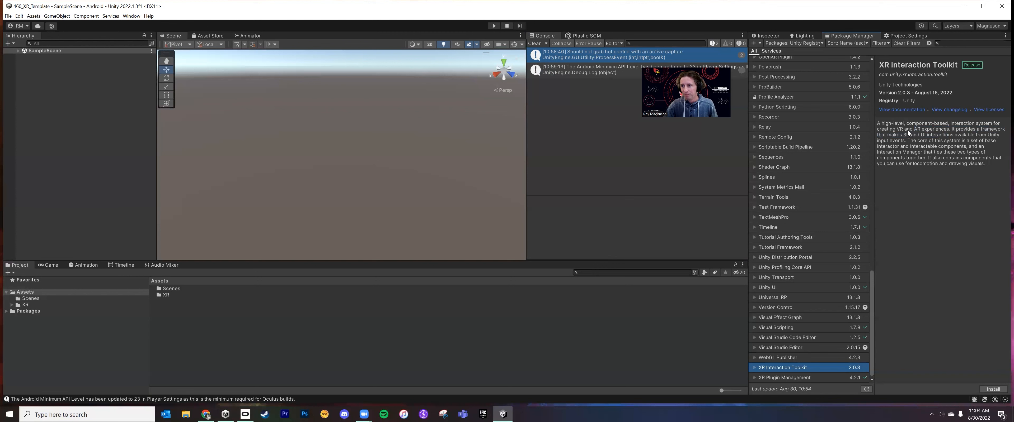
drag(979, 135, 997, 142)
click(960, 151)
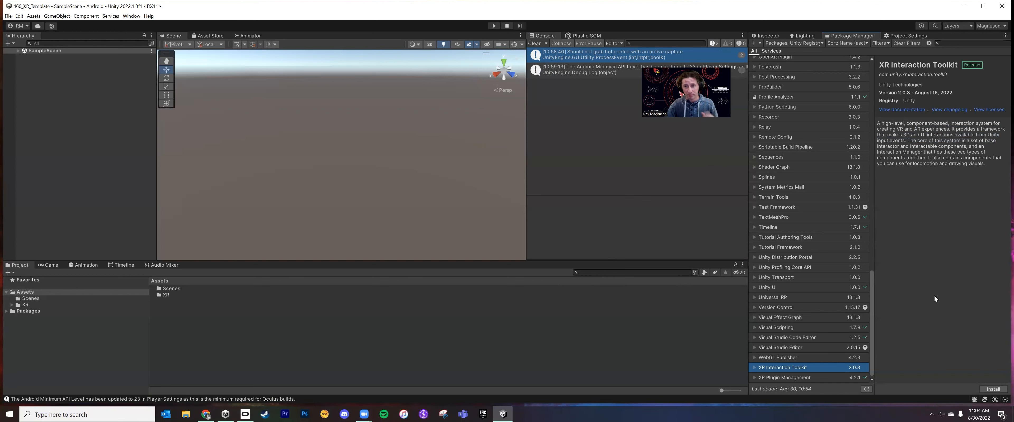
click(992, 389)
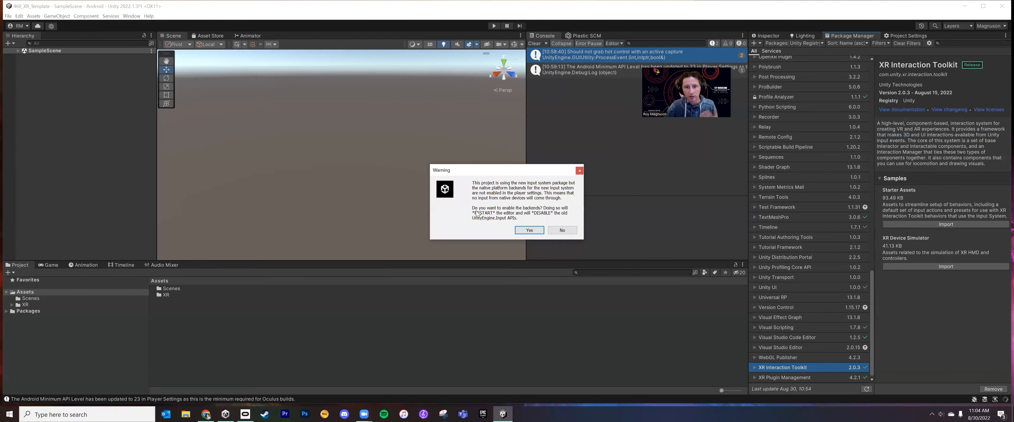
Enable the new input system backends and go ahead with the XR InteractionLayerMask update
click(529, 231)
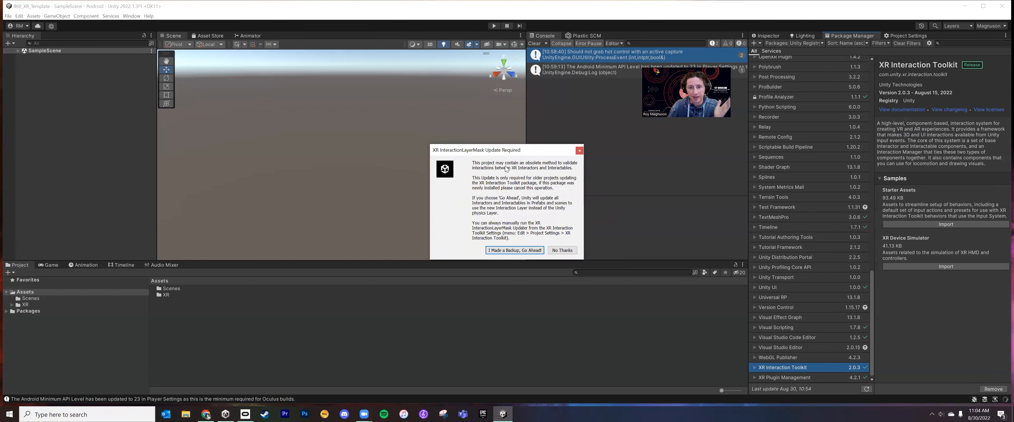
drag(490, 154, 540, 153)
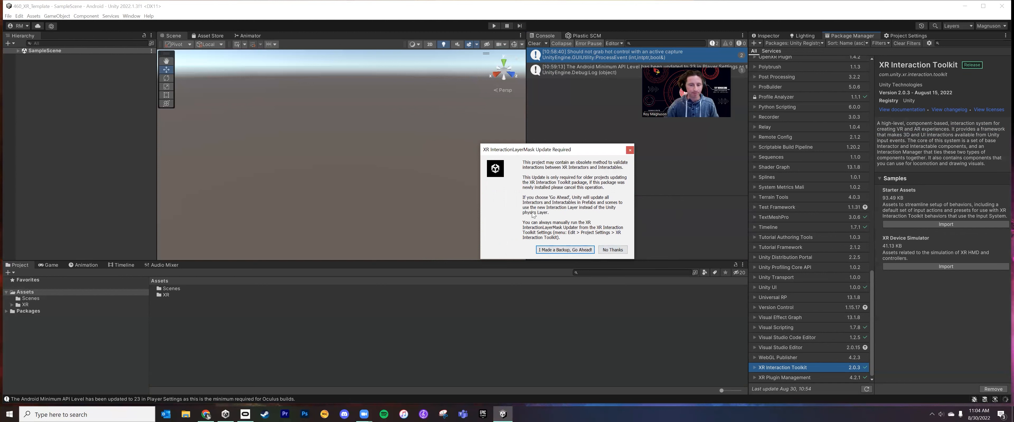
click(553, 250)
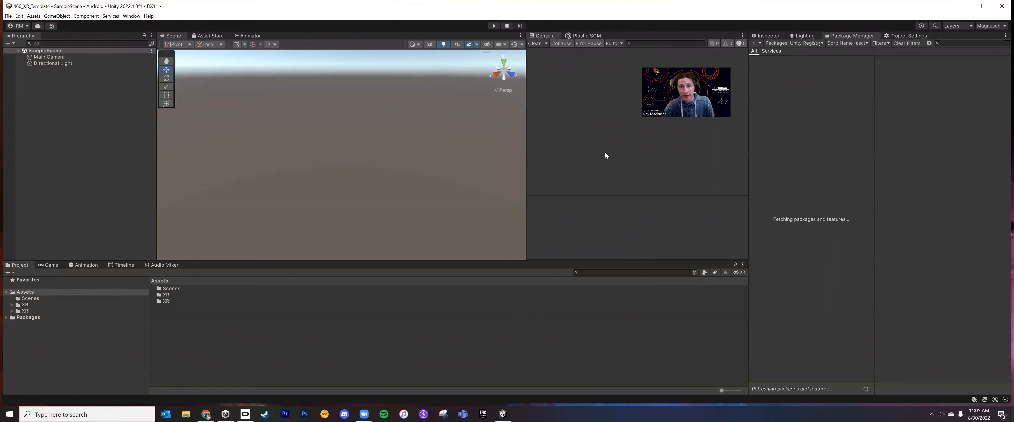
Check the package entries for XR Interaction Toolkit and XR Plugin Management after the editor restart
scroll(834, 222, down, 15)
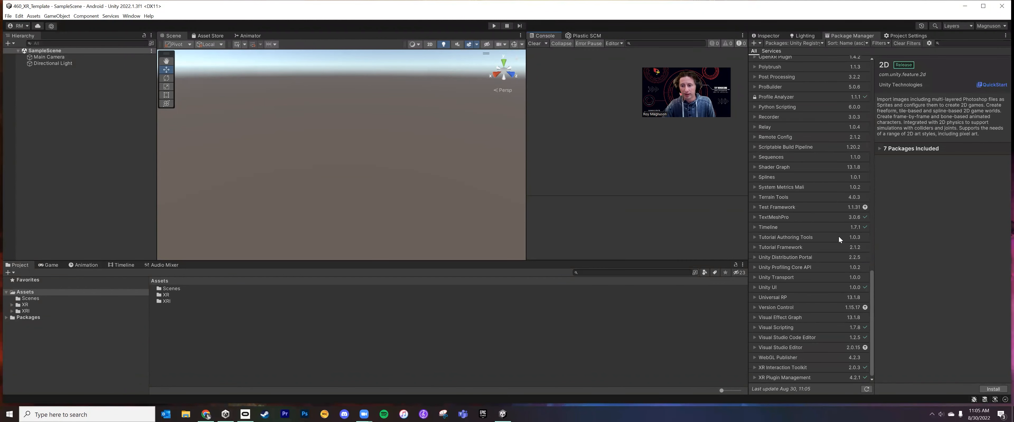
click(822, 367)
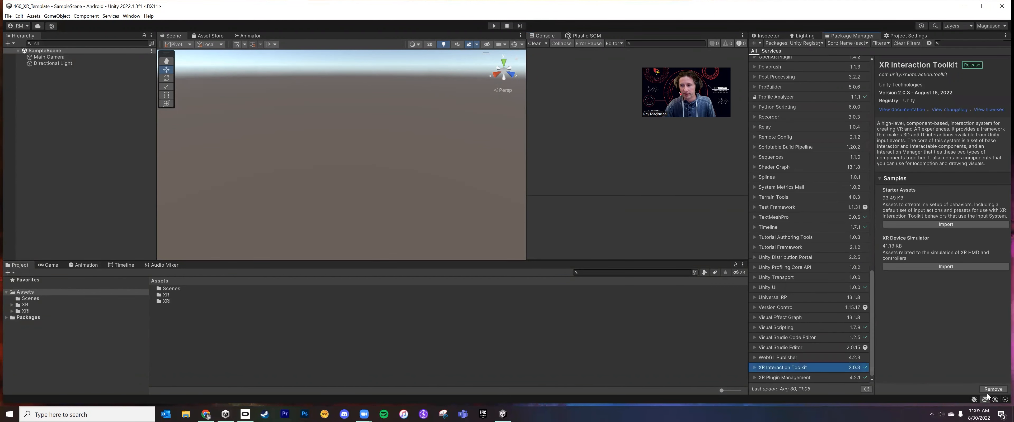
click(830, 328)
click(831, 337)
click(850, 368)
click(840, 376)
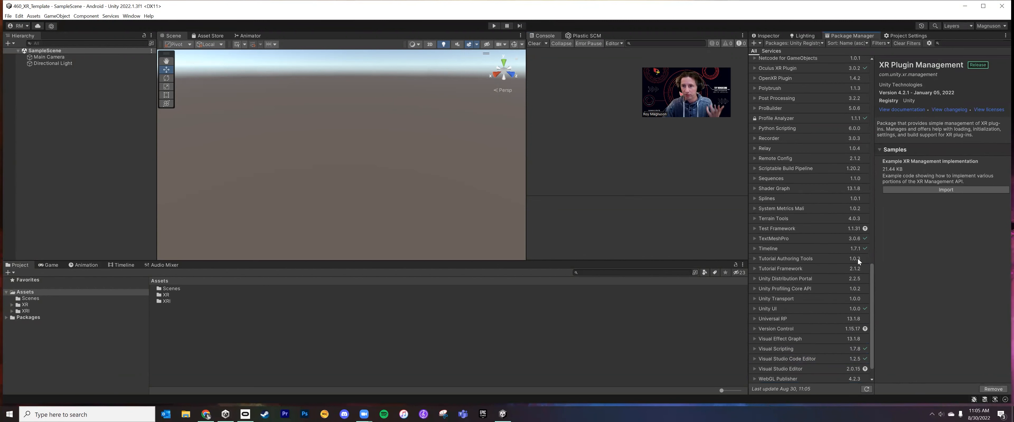
Show the Inspector and add a device-based XR Origin to SampleScene
click(769, 35)
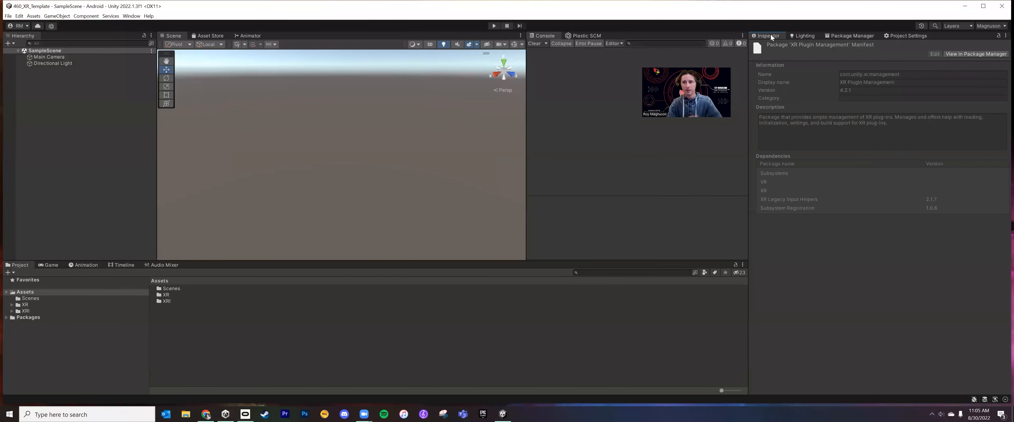
click(96, 103)
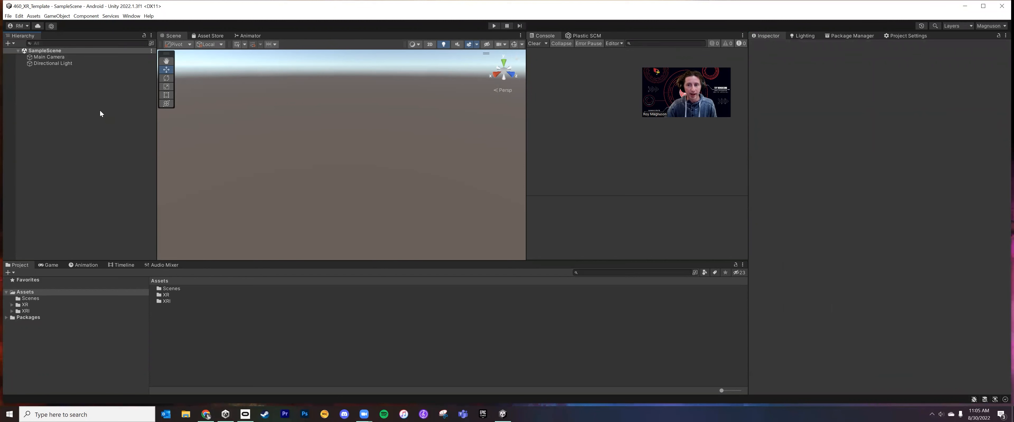
right_click(66, 96)
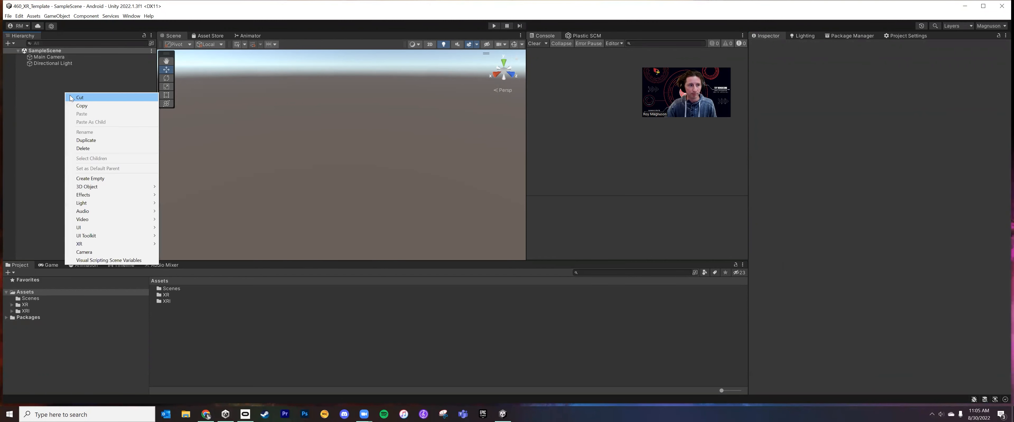
mouse_move(118, 245)
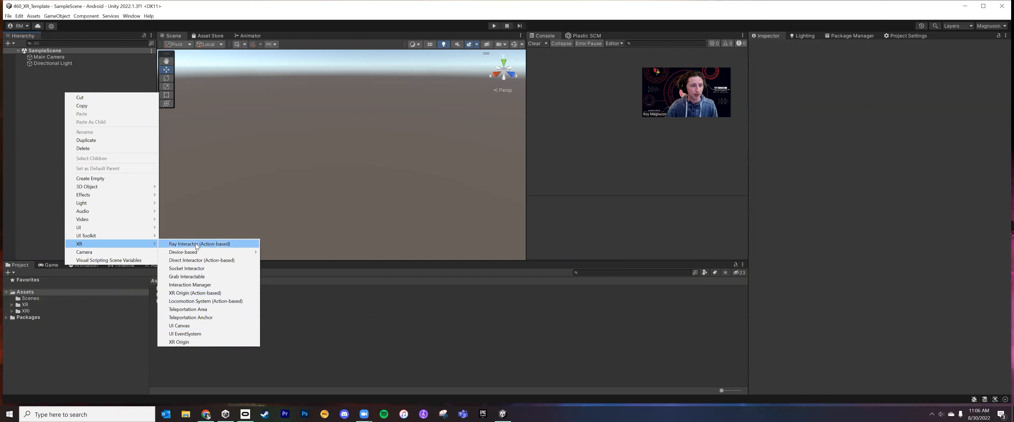
mouse_move(199, 252)
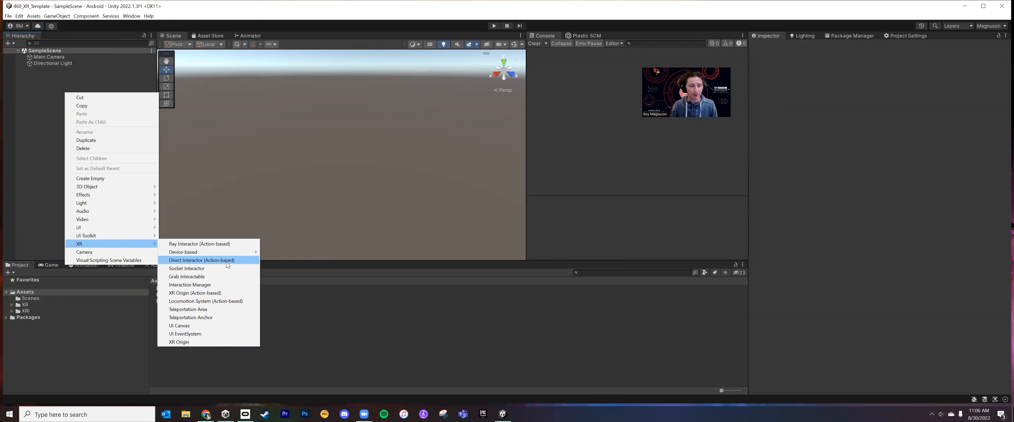
mouse_move(231, 254)
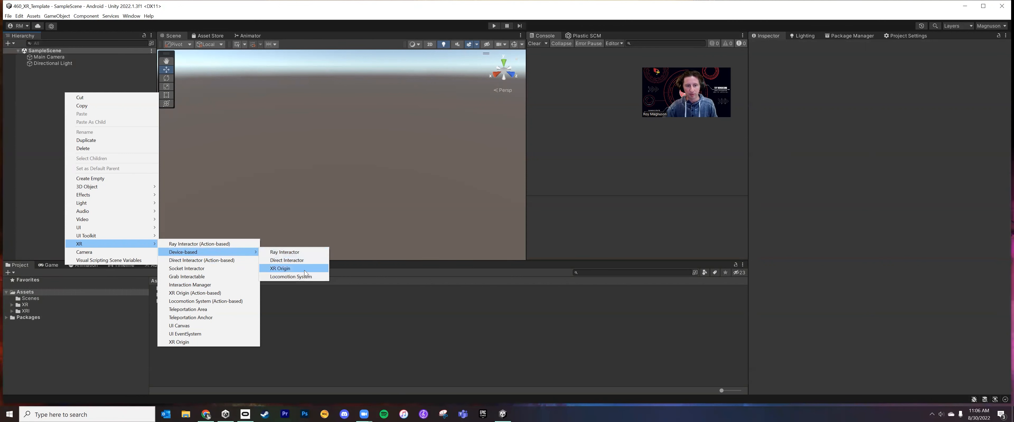
click(306, 269)
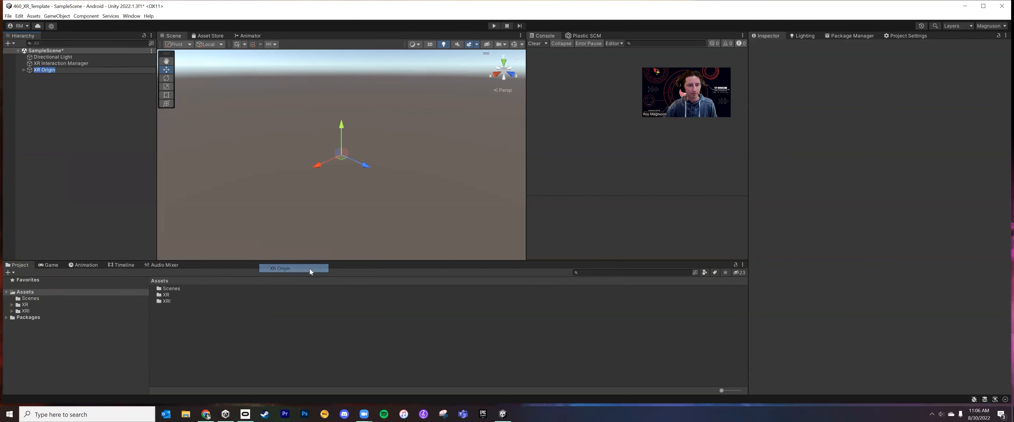
Examine the XR Origin component's script, base object, camera floor offset and camera references, and the Main Camera inside its hierarchy
click(50, 70)
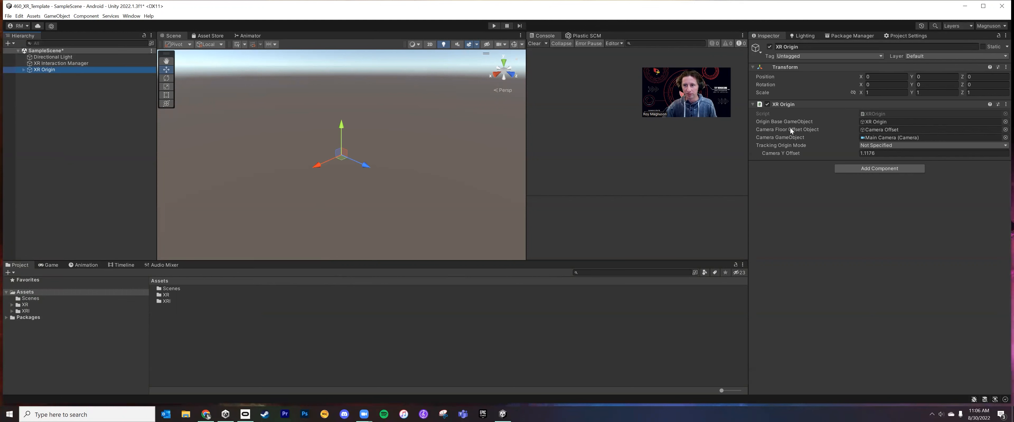
click(870, 114)
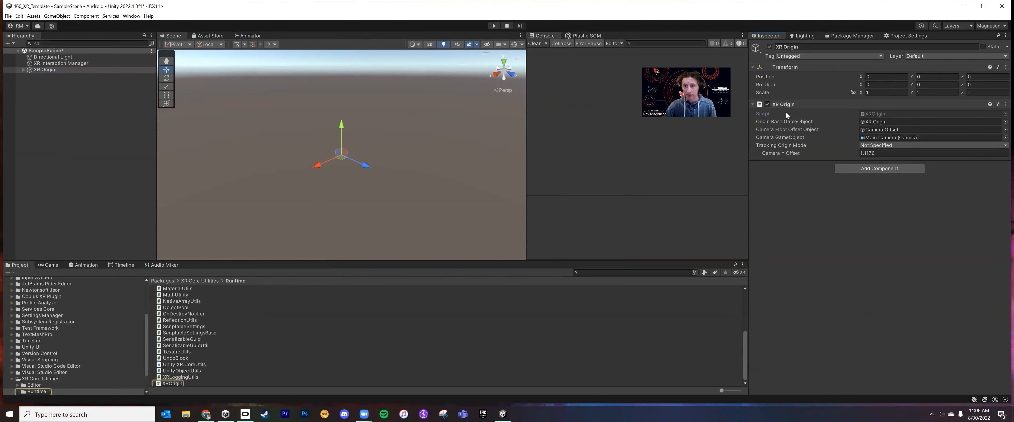
click(867, 123)
click(871, 122)
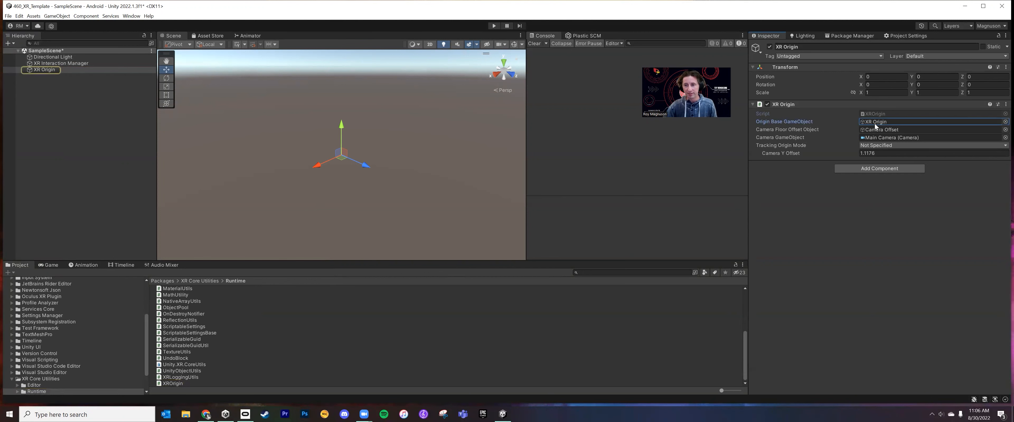
click(878, 130)
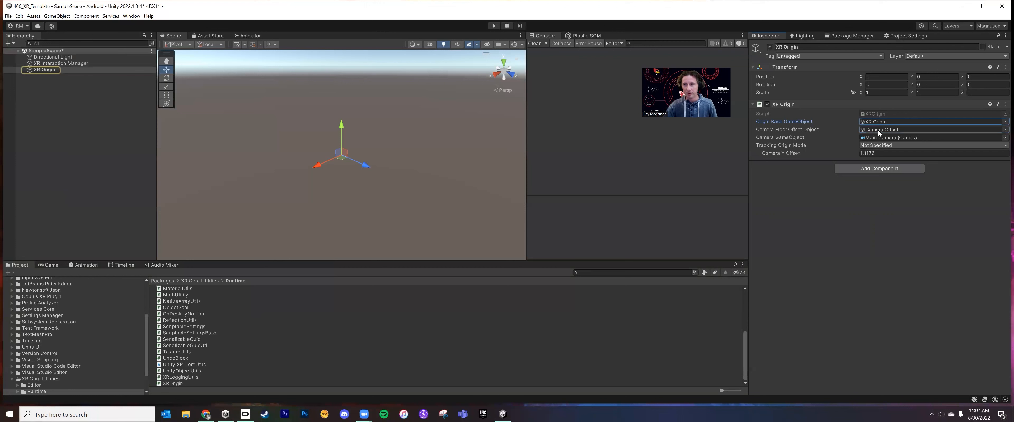
mouse_move(802, 146)
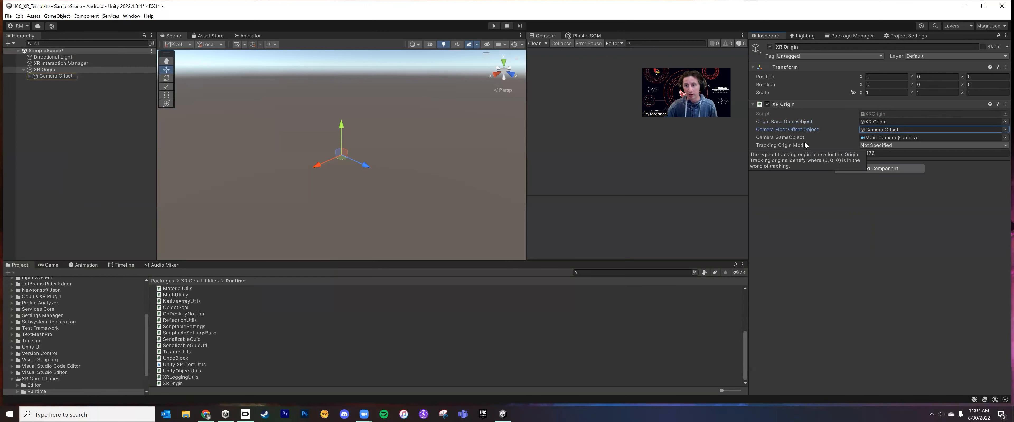
click(875, 136)
click(57, 83)
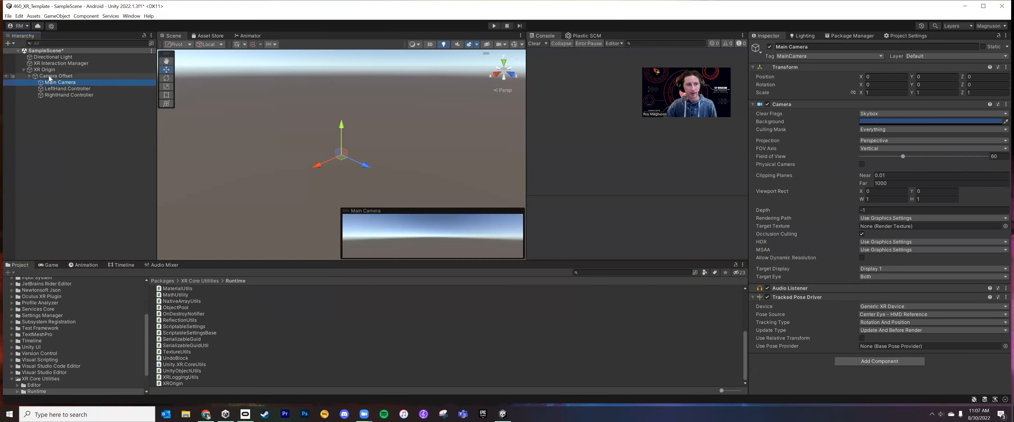
click(44, 70)
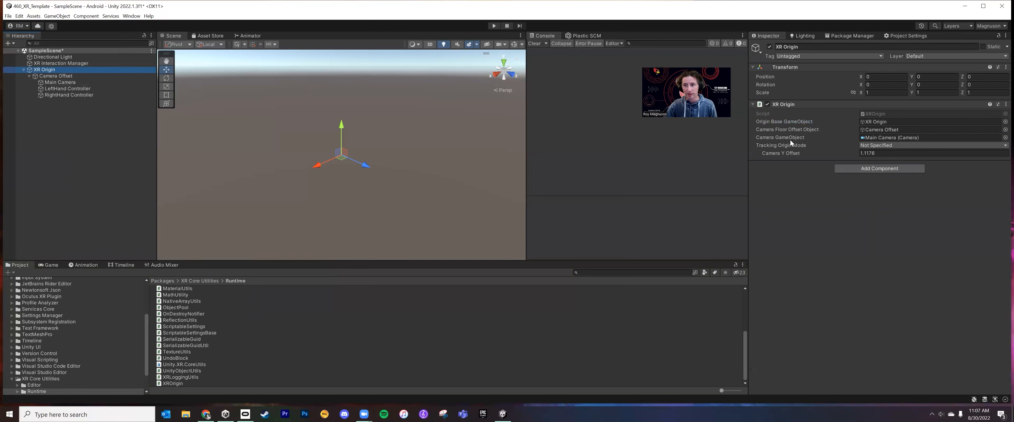
click(797, 122)
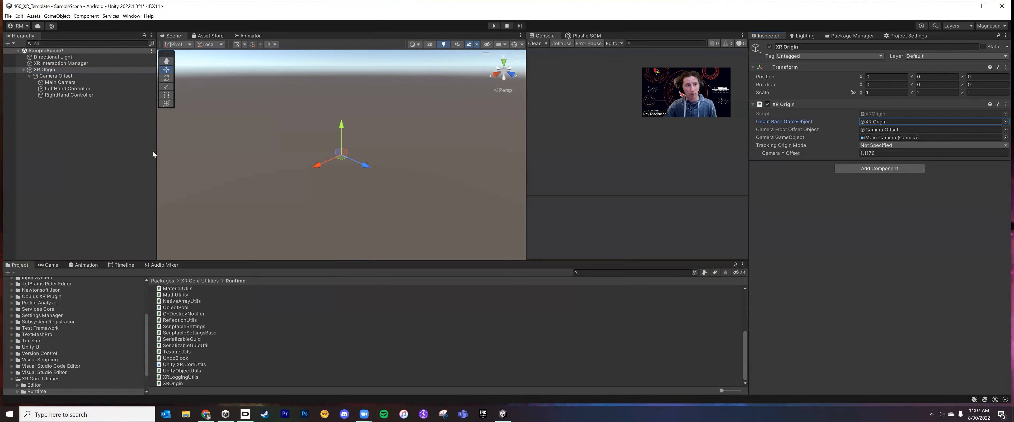
Add a 3D plane at the root of SampleScene
click(78, 138)
right_click(86, 130)
mouse_move(147, 222)
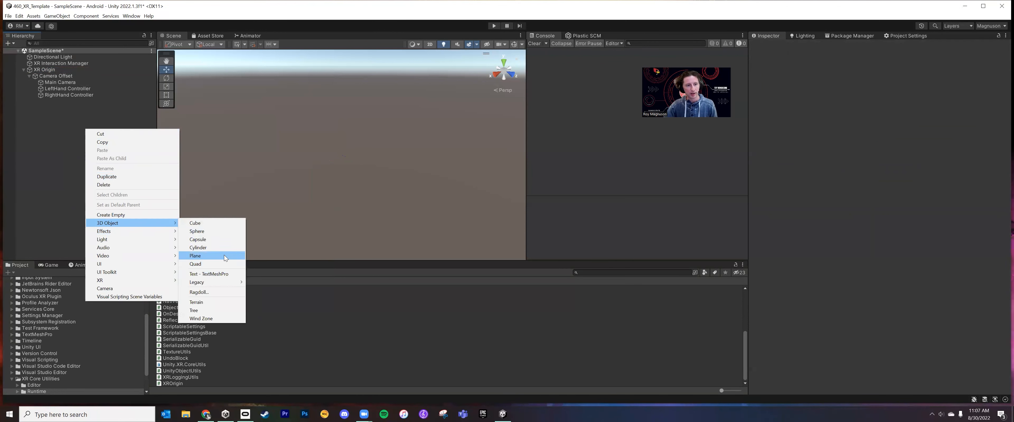
click(208, 255)
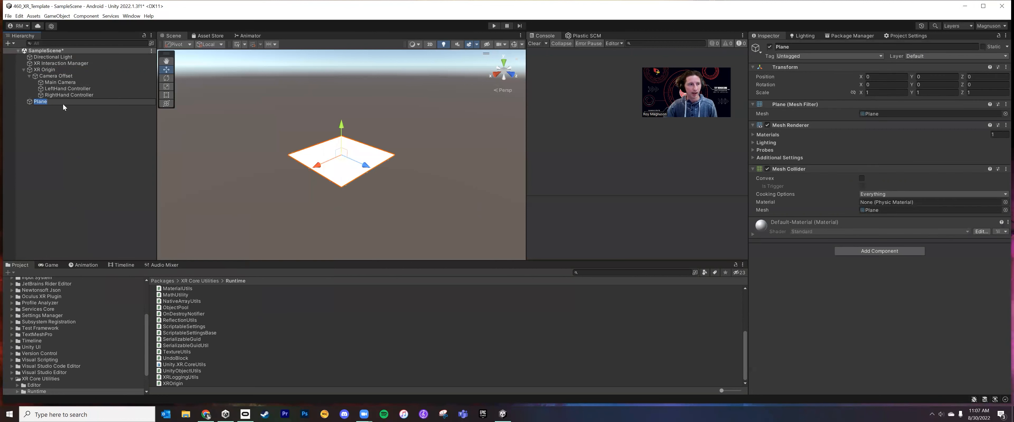
Add a 3D sphere to the scene, raise it above the plane and shift it along the Z axis
right_click(52, 115)
mouse_move(105, 211)
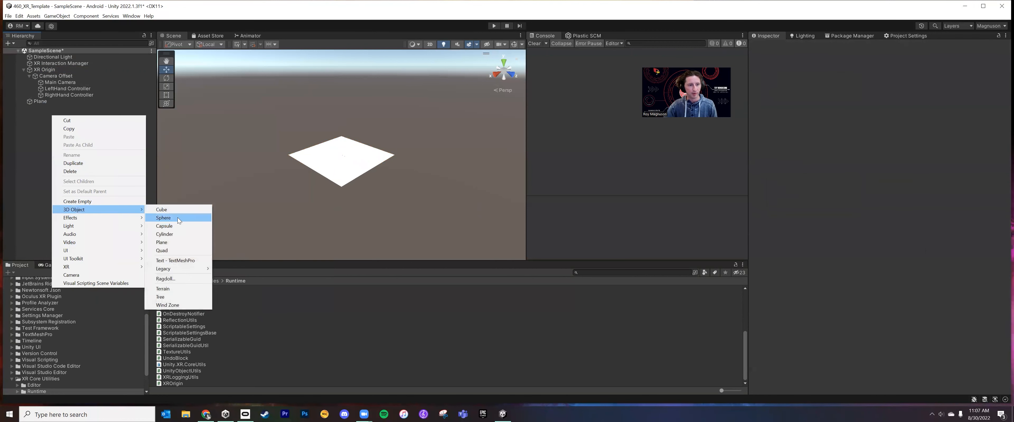
click(177, 218)
drag(342, 128, 342, 115)
drag(365, 153, 376, 158)
drag(4, 159, 7, 159)
click(90, 188)
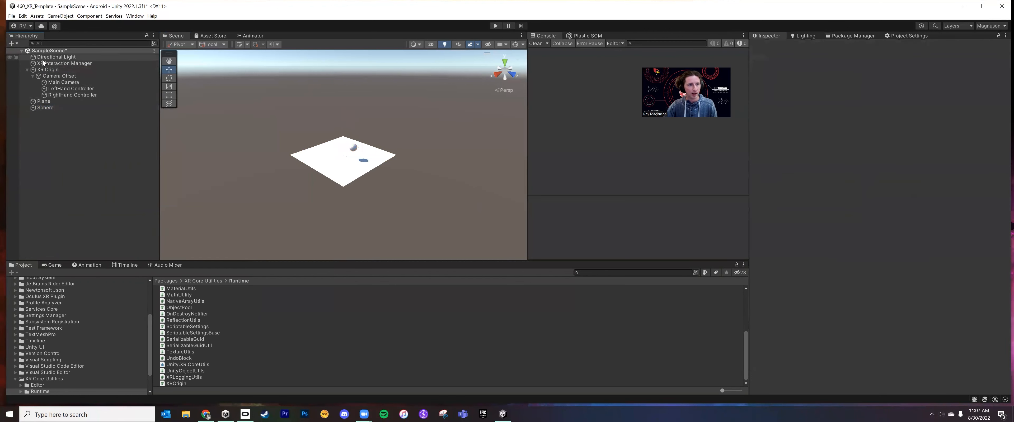
Show the Game view and raise the XR Origin to a Y position of 0.85
click(56, 266)
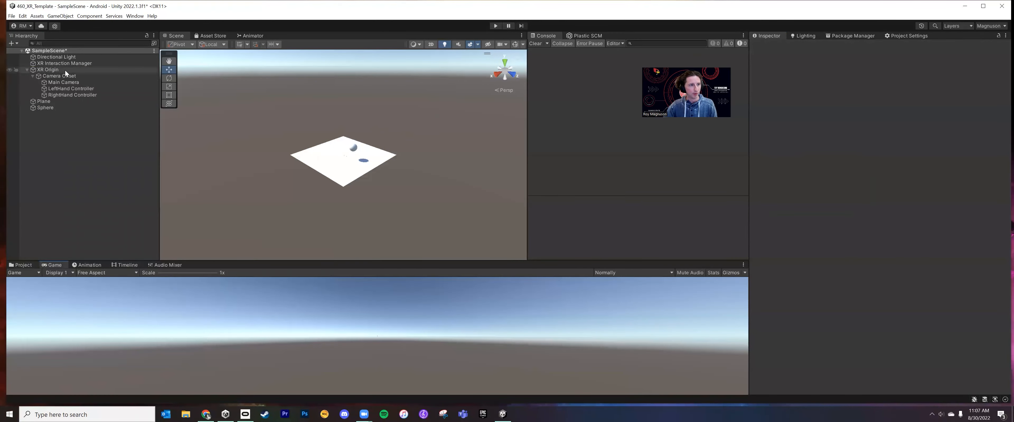
click(49, 69)
drag(343, 126, 344, 118)
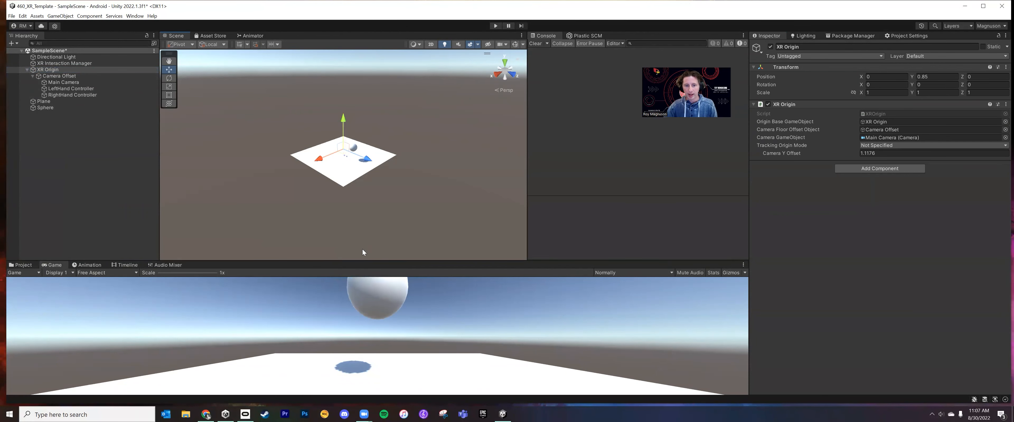
click(110, 214)
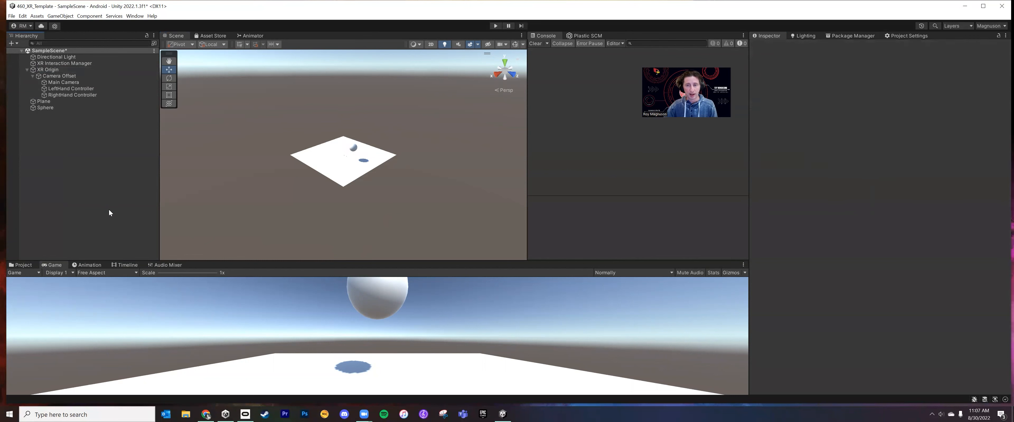